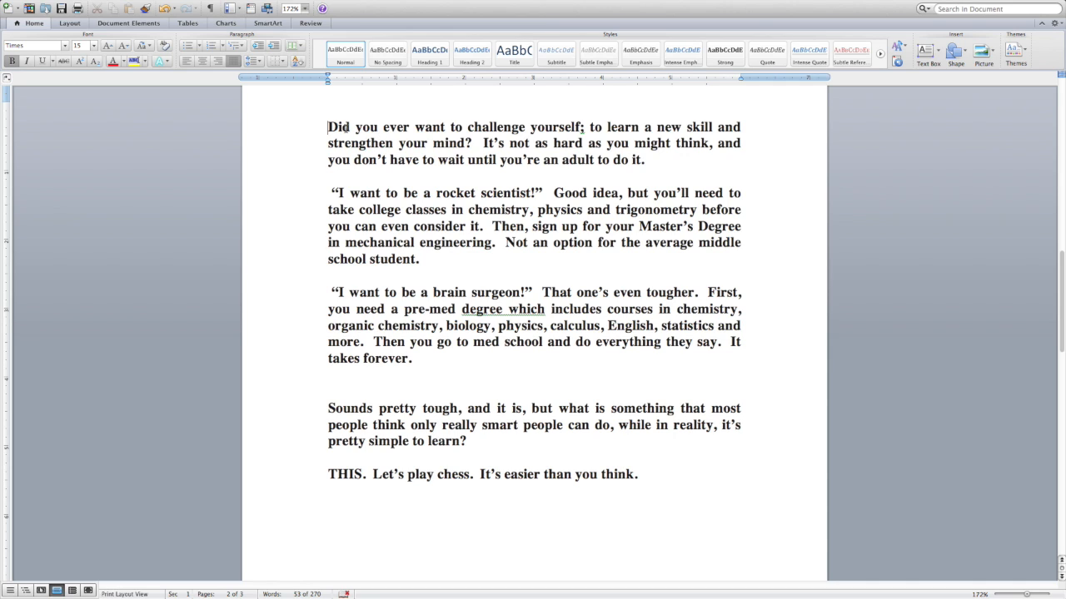
# Step: Read through the chess script from the opening question to the closing "THIS. Let's play chess." line
pyautogui.click(415, 127)
pyautogui.click(512, 194)
pyautogui.click(569, 243)
pyautogui.click(492, 292)
pyautogui.click(577, 292)
pyautogui.click(735, 342)
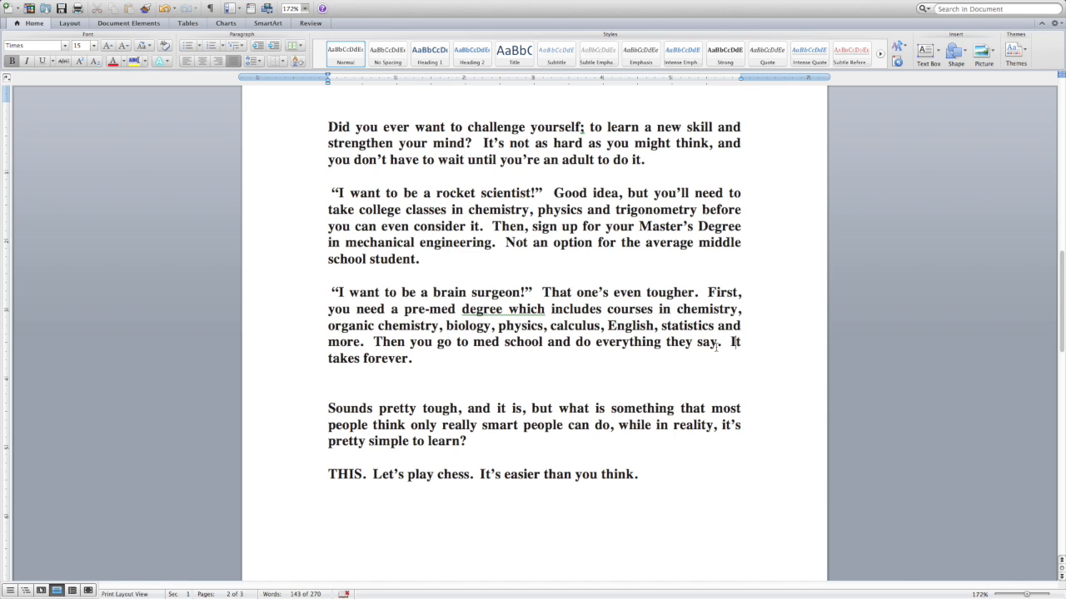
pyautogui.click(433, 408)
pyautogui.click(417, 476)
pyautogui.click(329, 477)
# Step: Delete the extra blank line above the "Sounds pretty tough" paragraph
pyautogui.click(338, 394)
pyautogui.press('BackSpace')
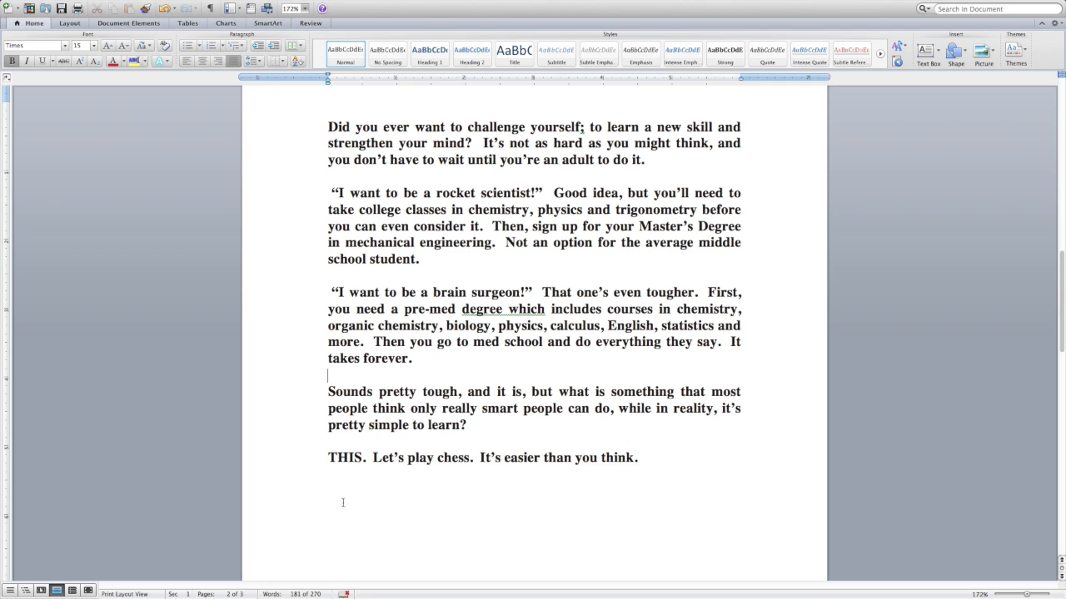
# Step: Label the opening "Did you ever want to challenge yourself" paragraph NARR, tab its text over, and align the remaining lines with a hanging indent
pyautogui.click(329, 127)
pyautogui.write('NARR')
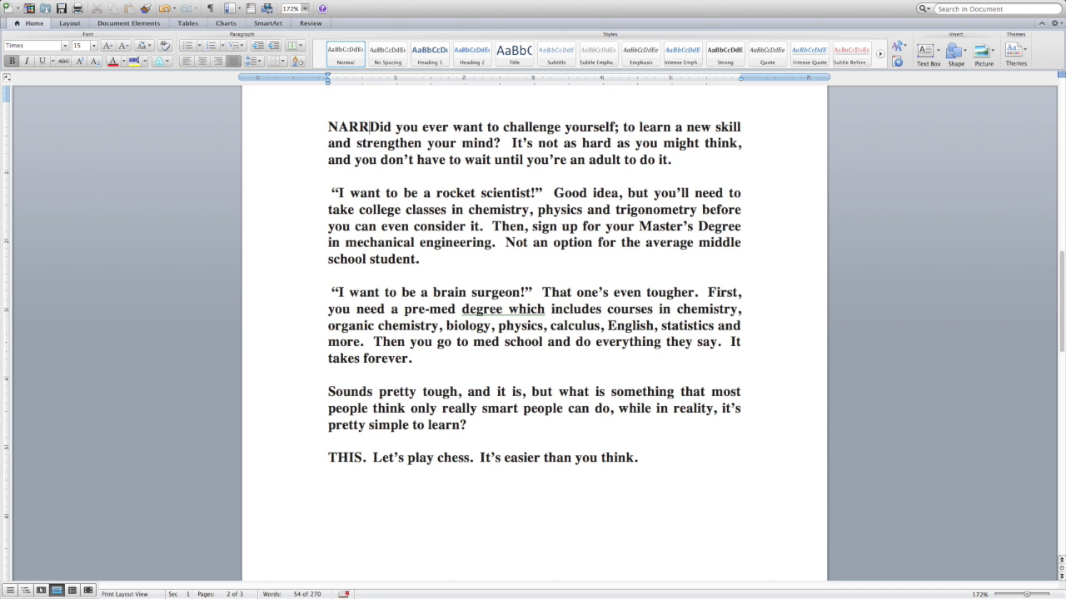
pyautogui.press('Tab')
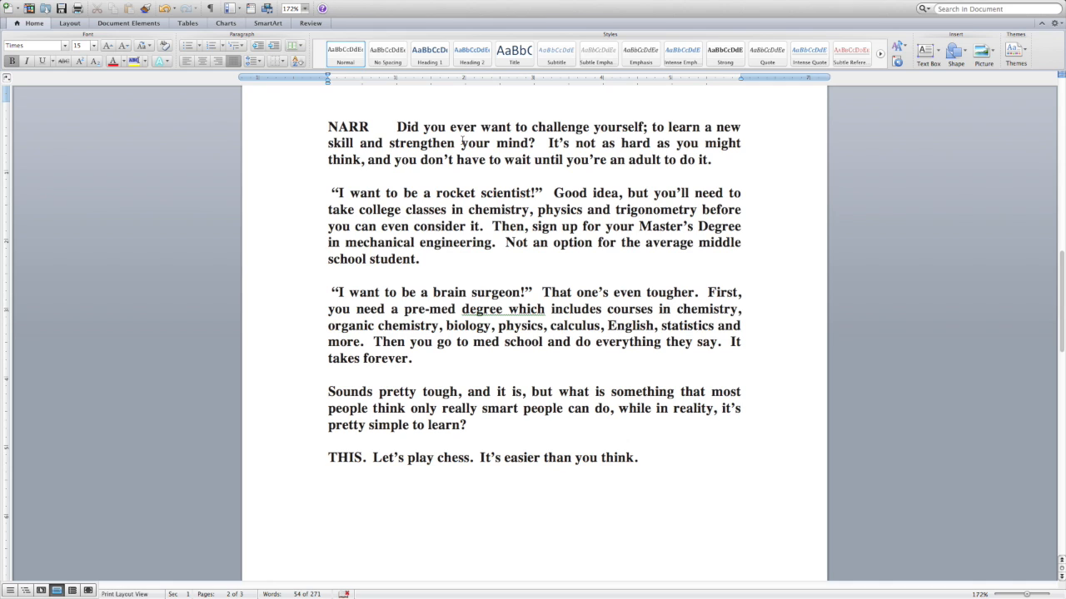
pyautogui.click(330, 142)
pyautogui.press('Tab')
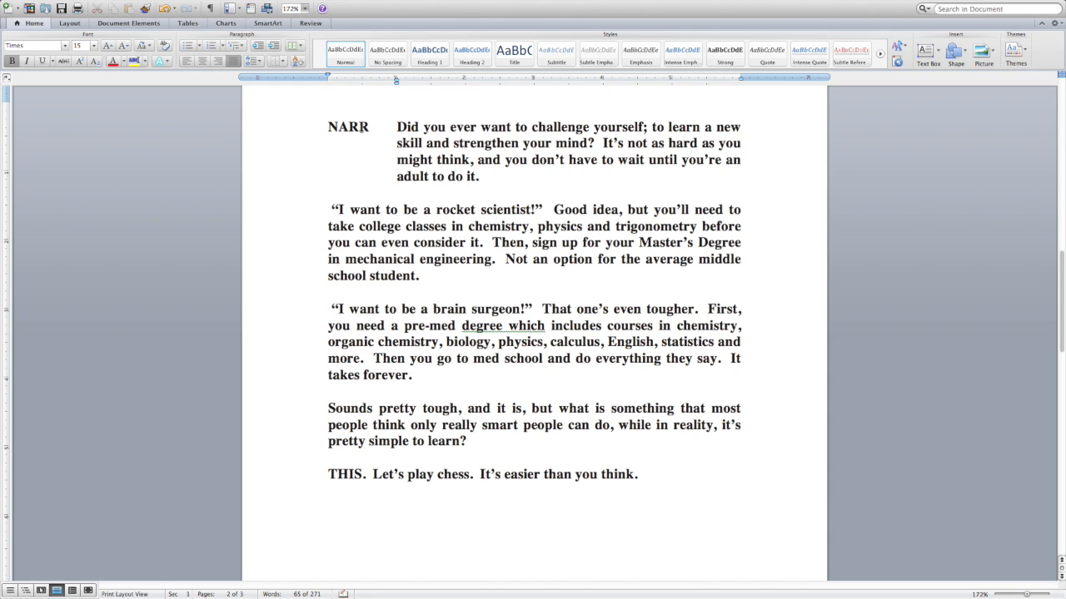
pyautogui.moveTo(398, 127); pyautogui.dragTo(483, 175)
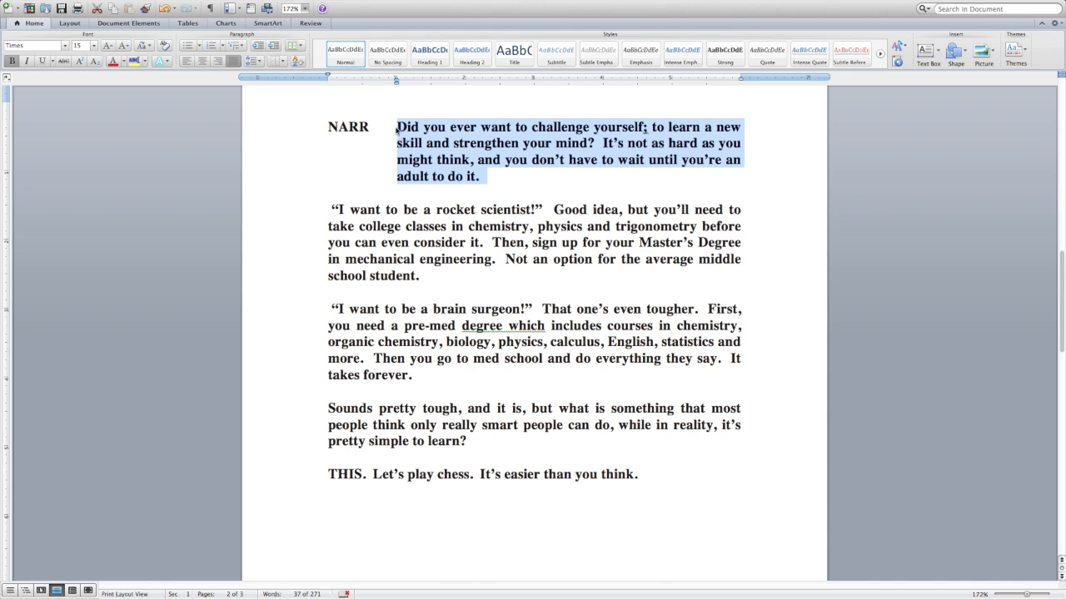
pyautogui.click(510, 189)
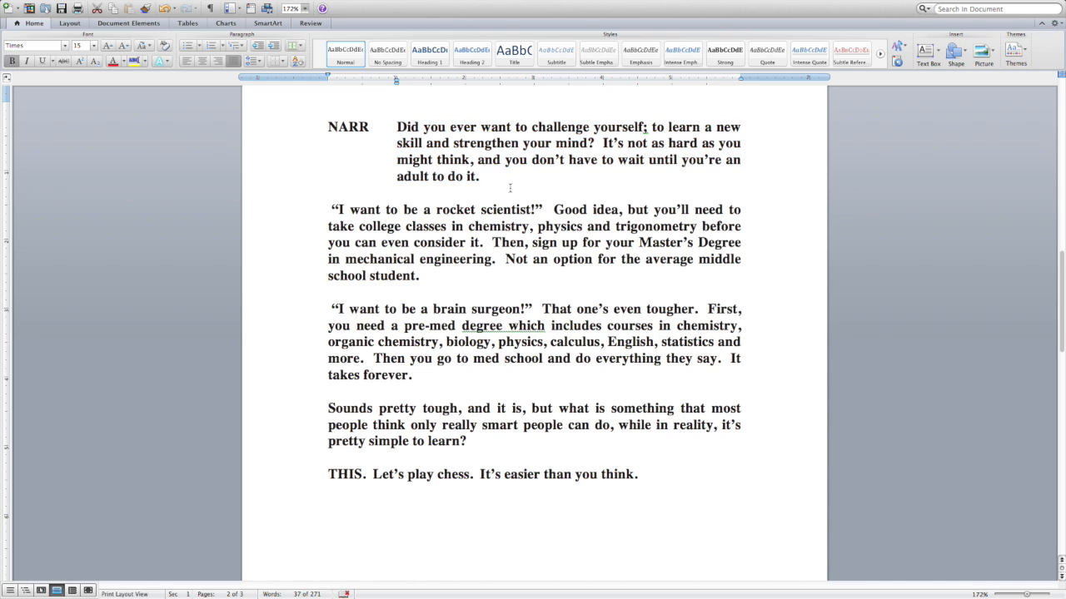
pyautogui.click(399, 147)
pyautogui.press('BackSpace')
pyautogui.press('BackSpace')
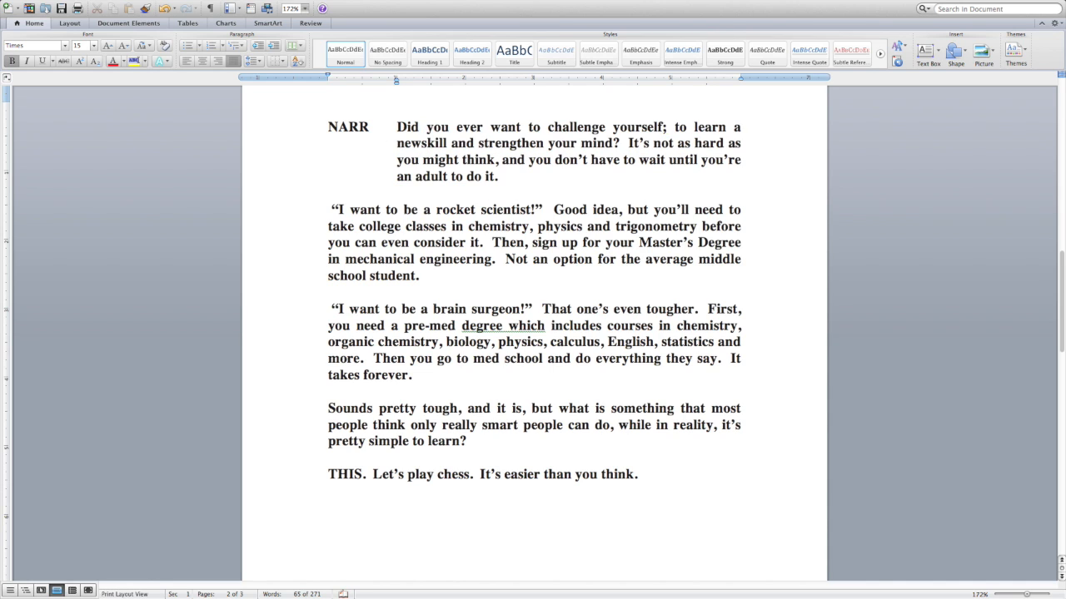
pyautogui.write('w')
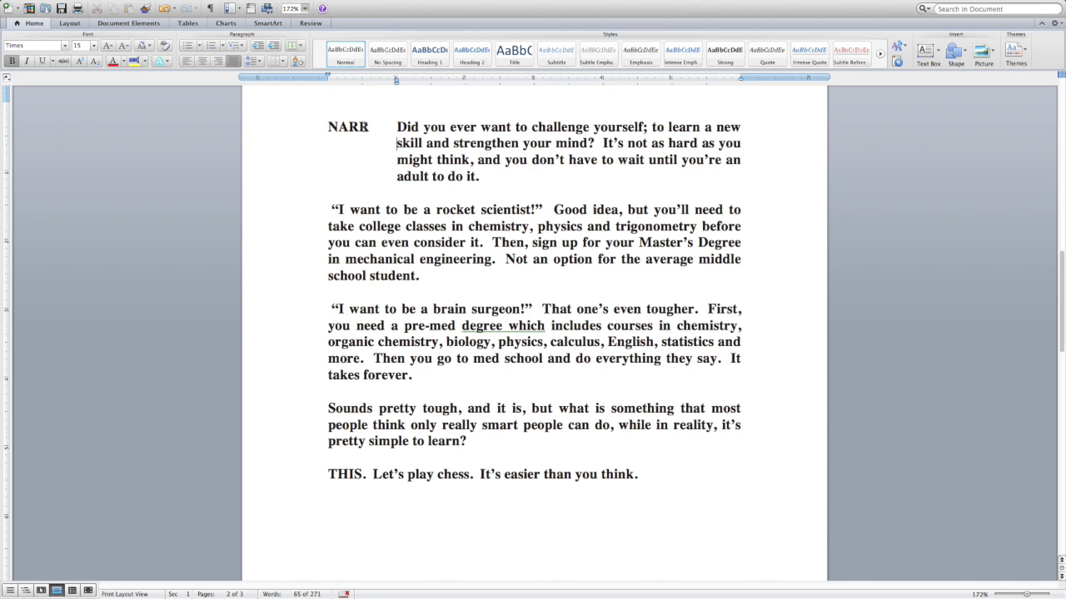
pyautogui.moveTo(398, 128); pyautogui.dragTo(486, 181)
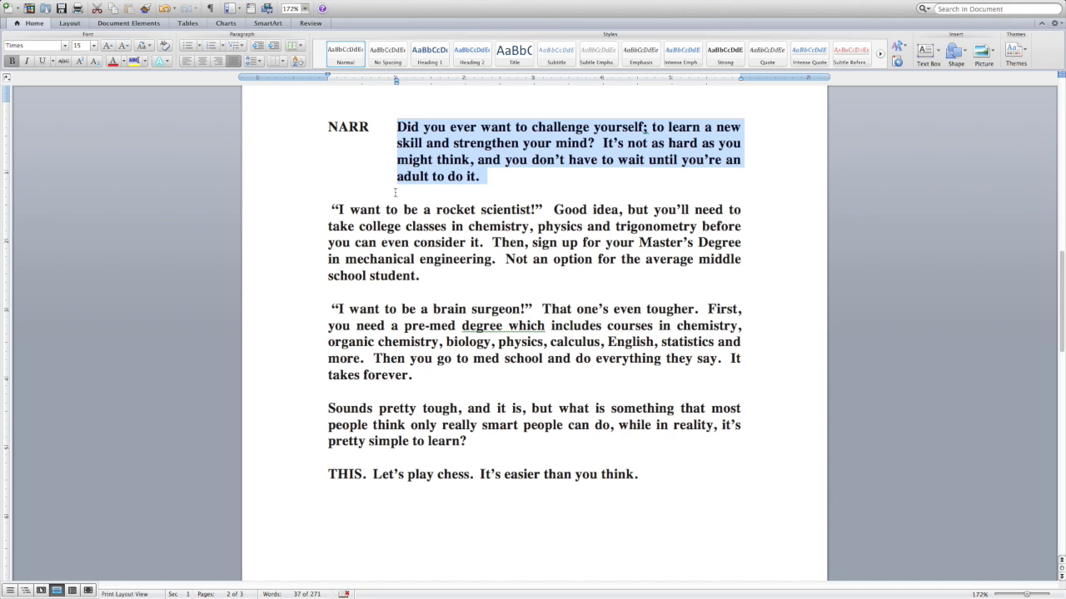
# Step: Replace the opening quotation mark of "I want to be a rocket scientist!" with the speaker label STU, followed by a tab
pyautogui.click(340, 209)
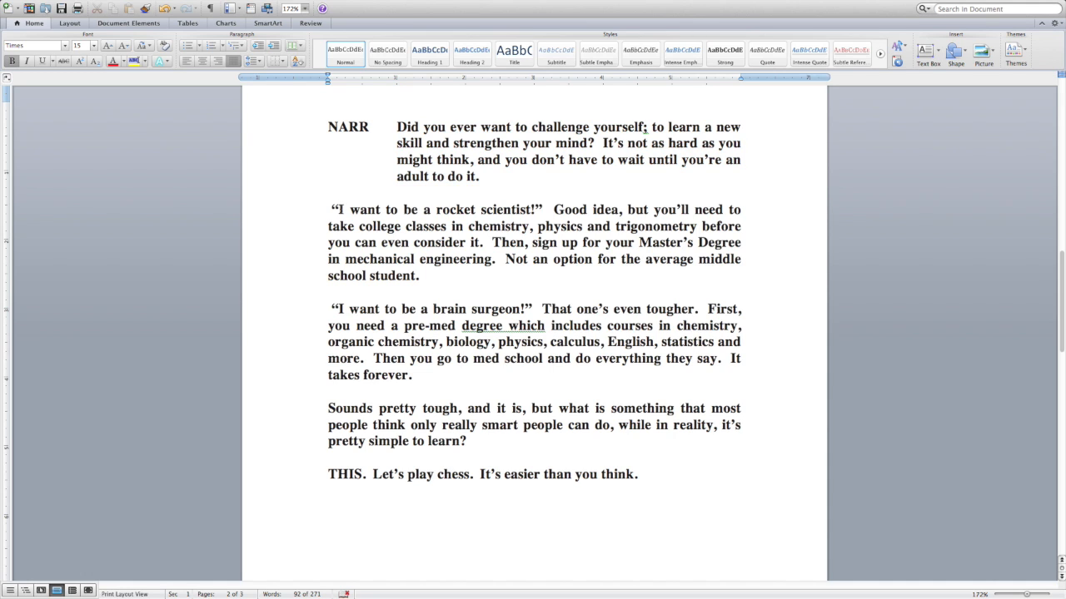
pyautogui.press('BackSpace')
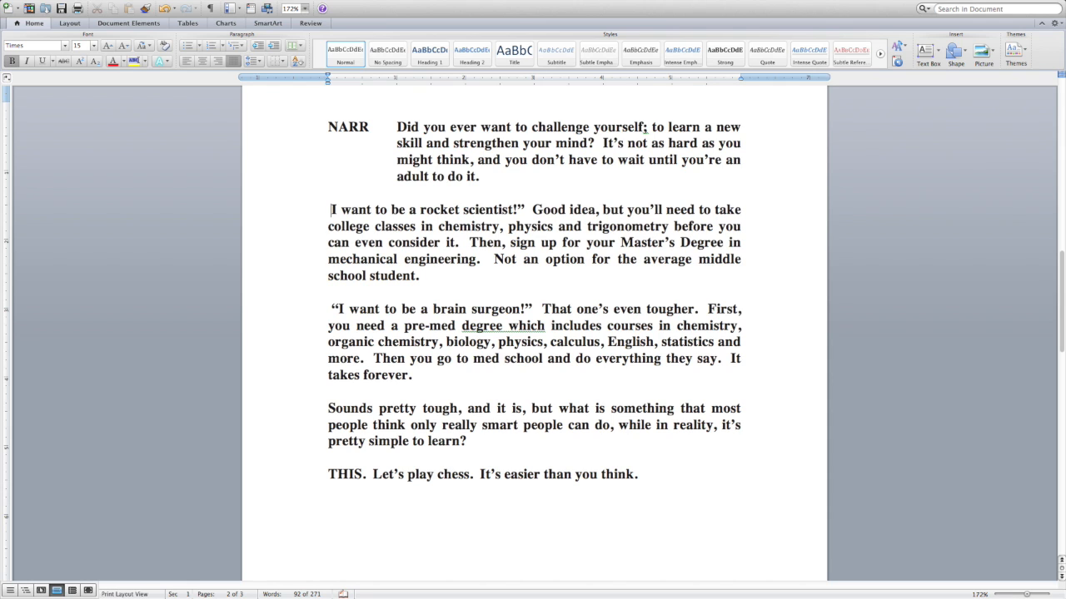
pyautogui.write('STU')
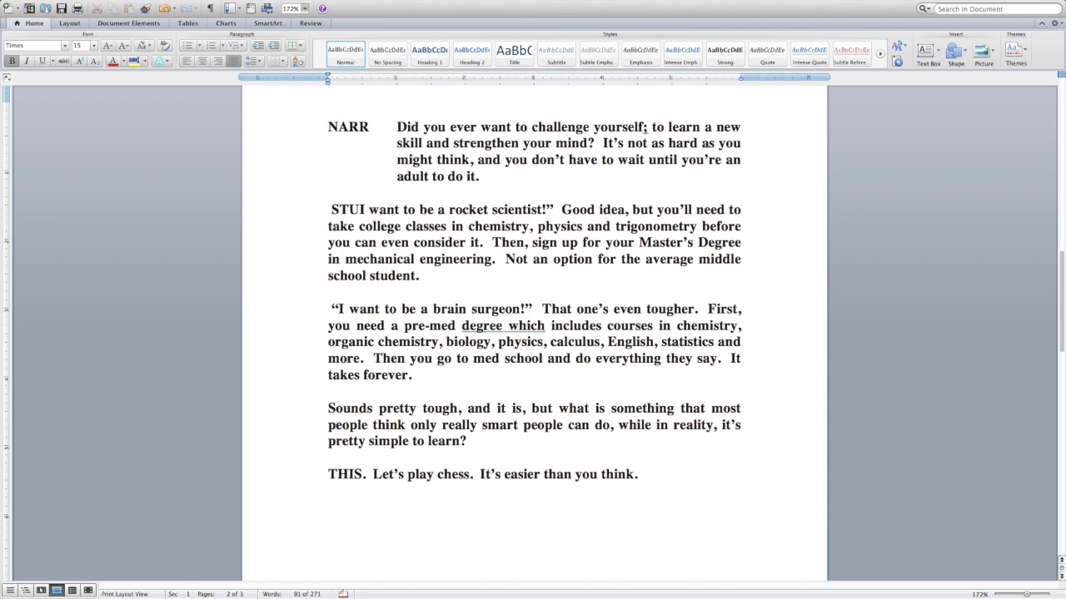
pyautogui.write('DE')
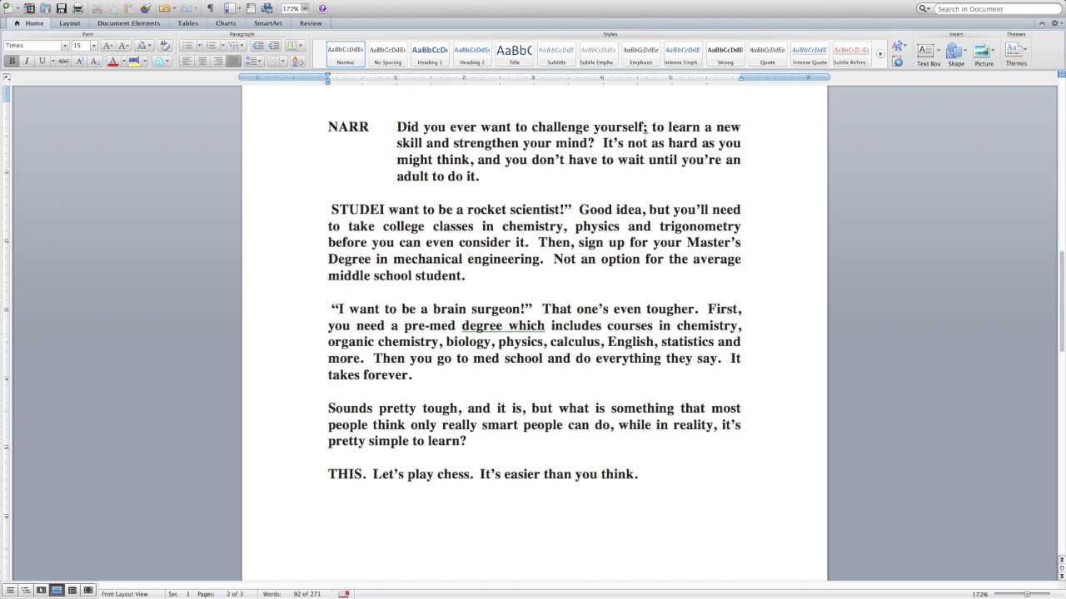
pyautogui.press('BackSpace')
pyautogui.press('BackSpace')
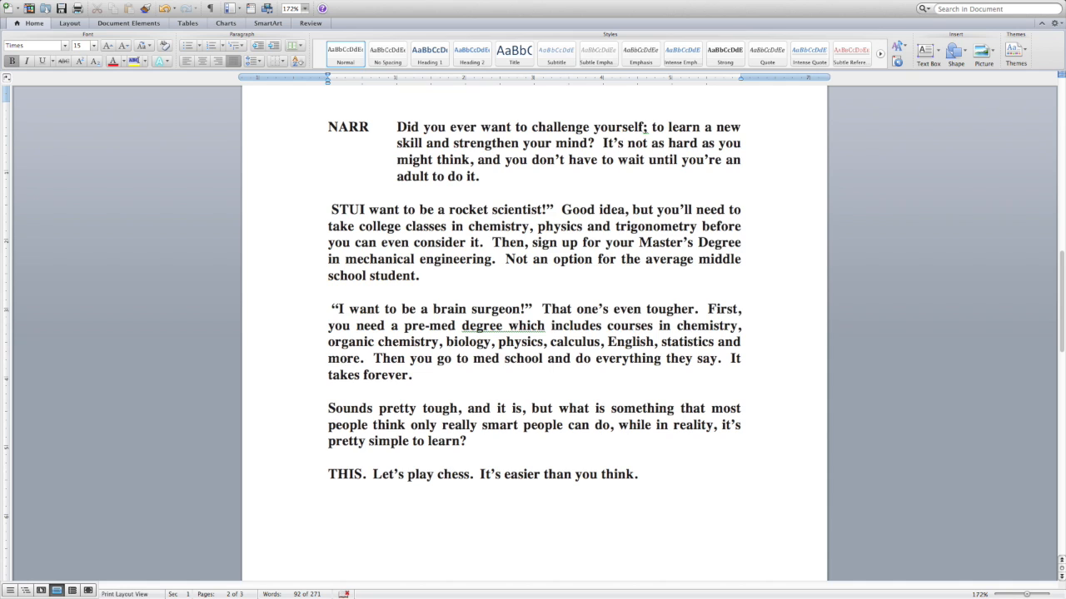
pyautogui.press('Tab')
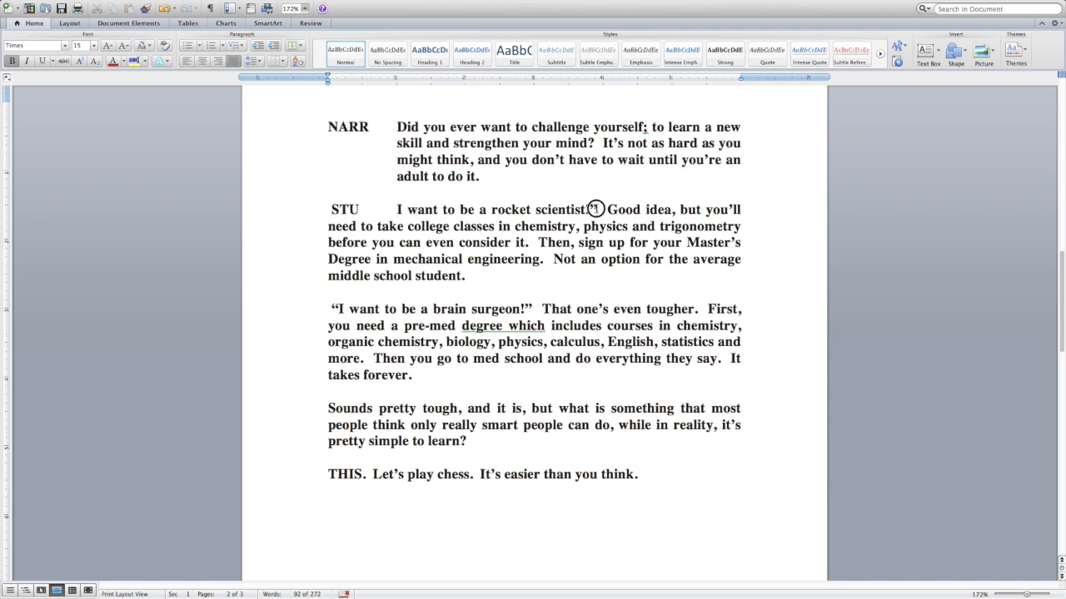
# Step: Remove the closing quotation mark after "rocket scientist!" and split the "Good idea" reply into its own paragraph below a blank line
pyautogui.click(599, 211)
pyautogui.press('BackSpace')
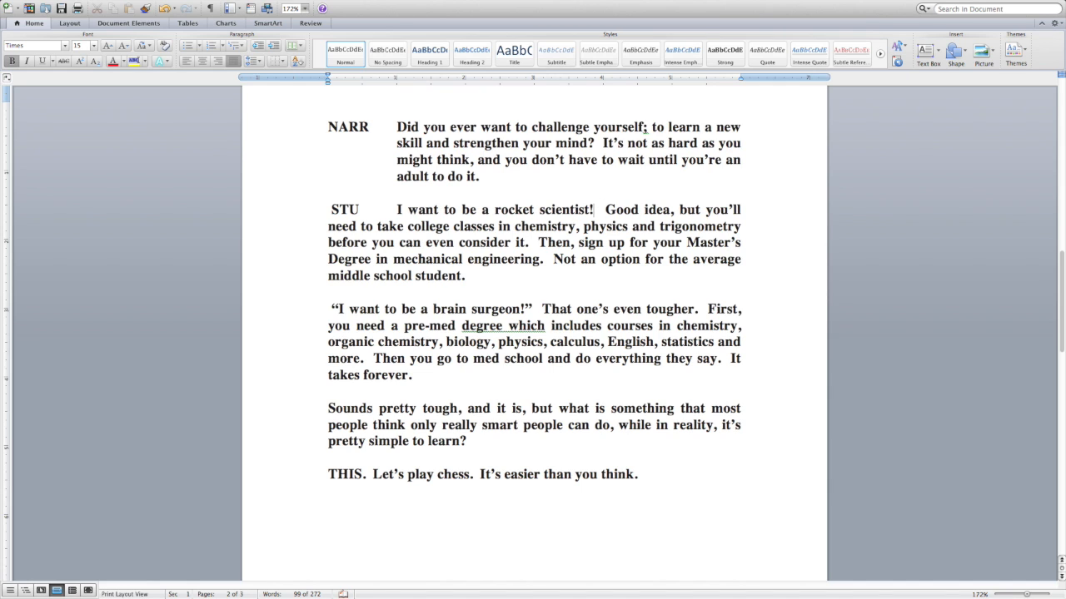
pyautogui.press('Return')
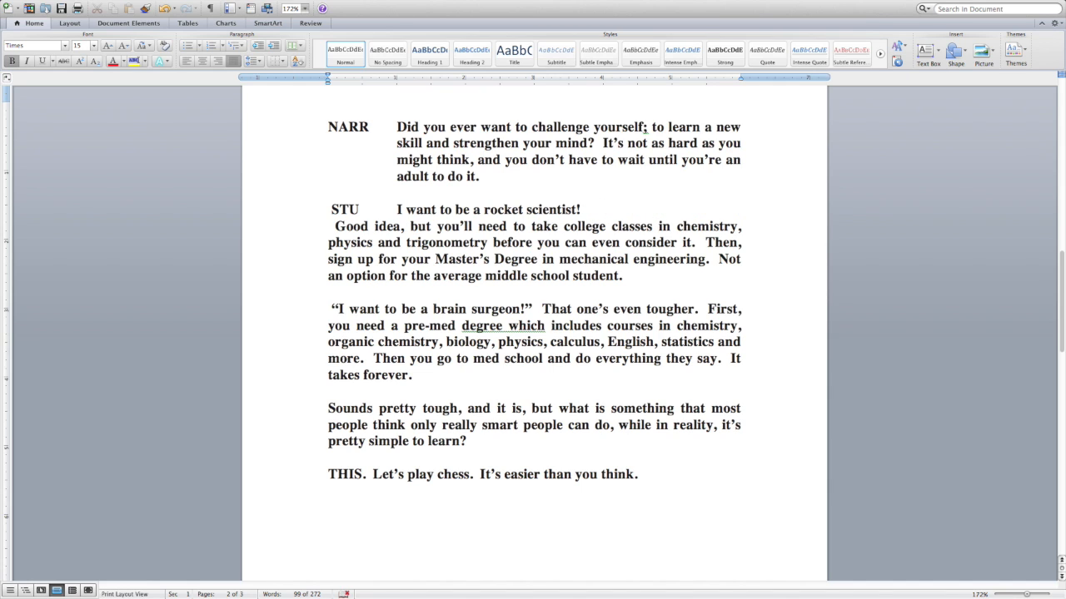
pyautogui.press('Return')
# Step: Label the "Good idea" paragraph NARR, tab its text over, and give its remaining lines a matching hanging indent
pyautogui.write('N  ')
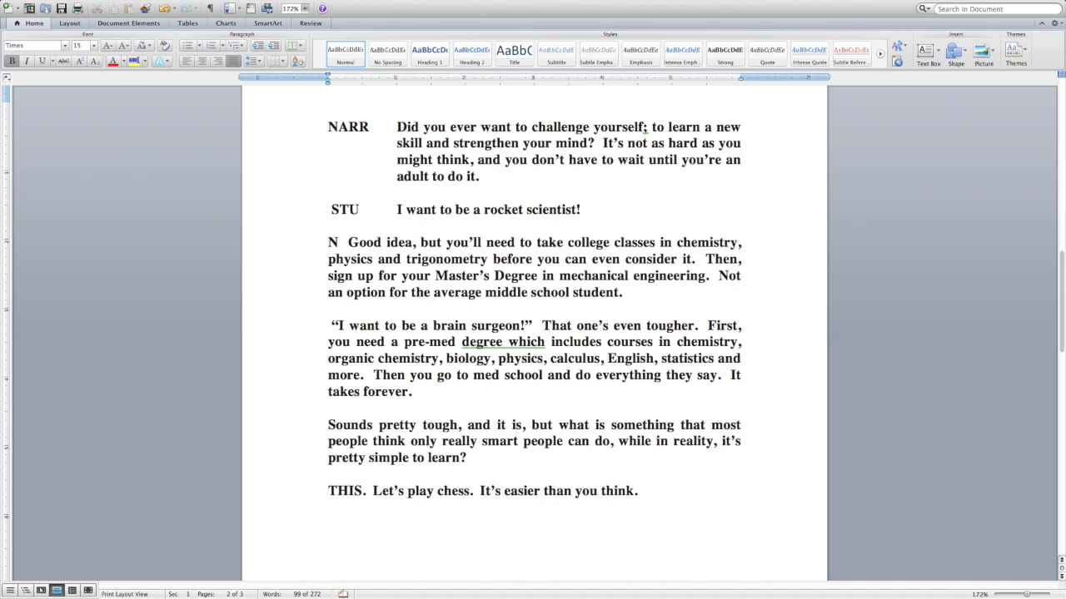
pyautogui.write('ARR')
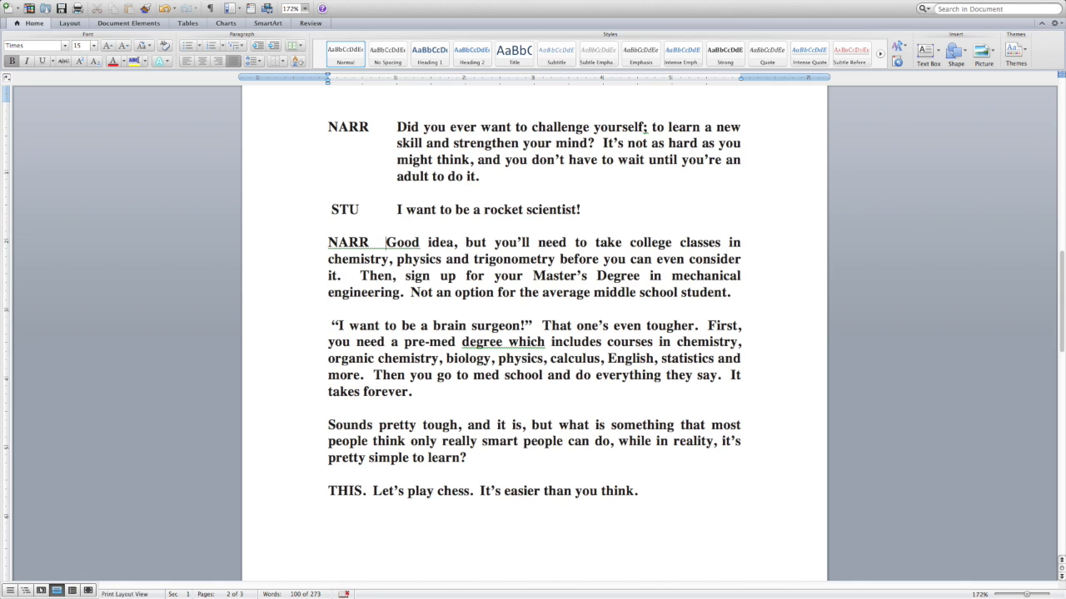
pyautogui.press('Tab')
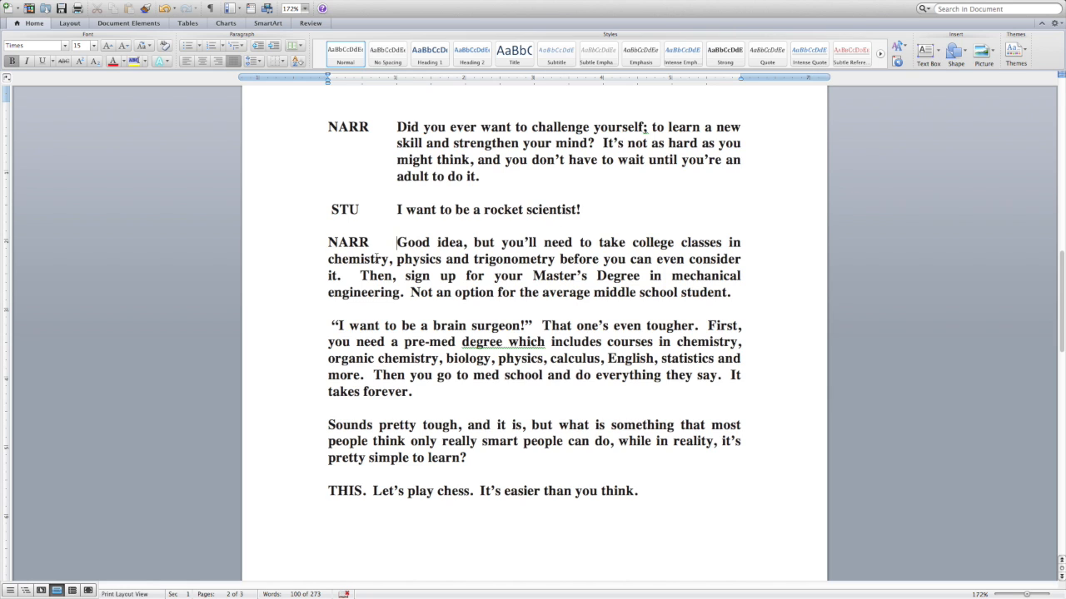
pyautogui.press('Tab')
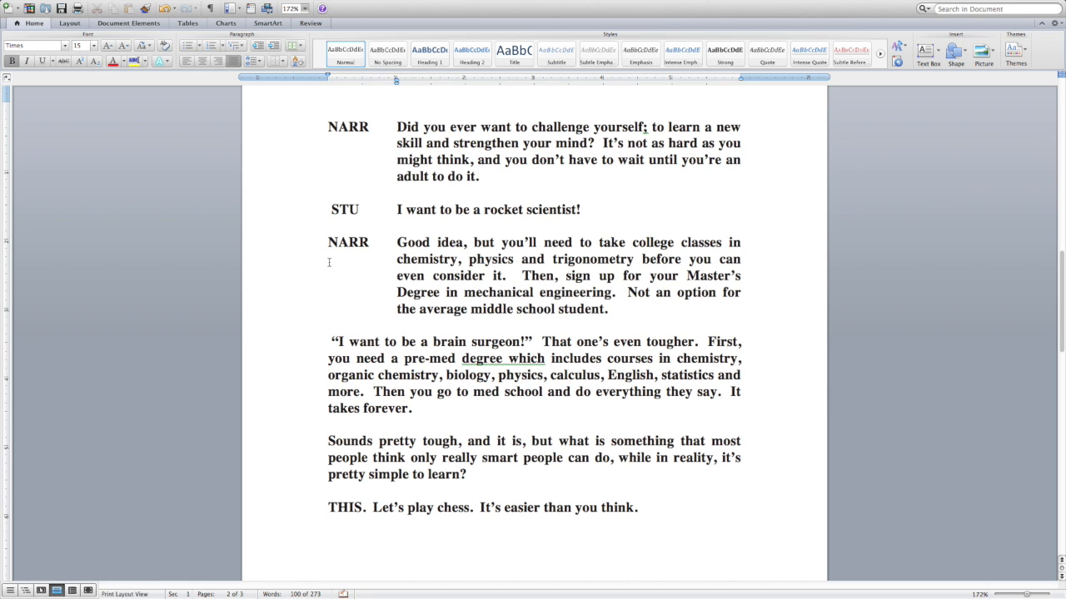
pyautogui.click(395, 261)
pyautogui.click(338, 341)
pyautogui.moveTo(343, 202); pyautogui.dragTo(583, 212)
pyautogui.click(507, 223)
# Step: Replace the opening quotation mark of "I want to be a brain surgeon!" with the speaker label STU2, followed by a tab
pyautogui.click(338, 342)
pyautogui.press('BackSpace')
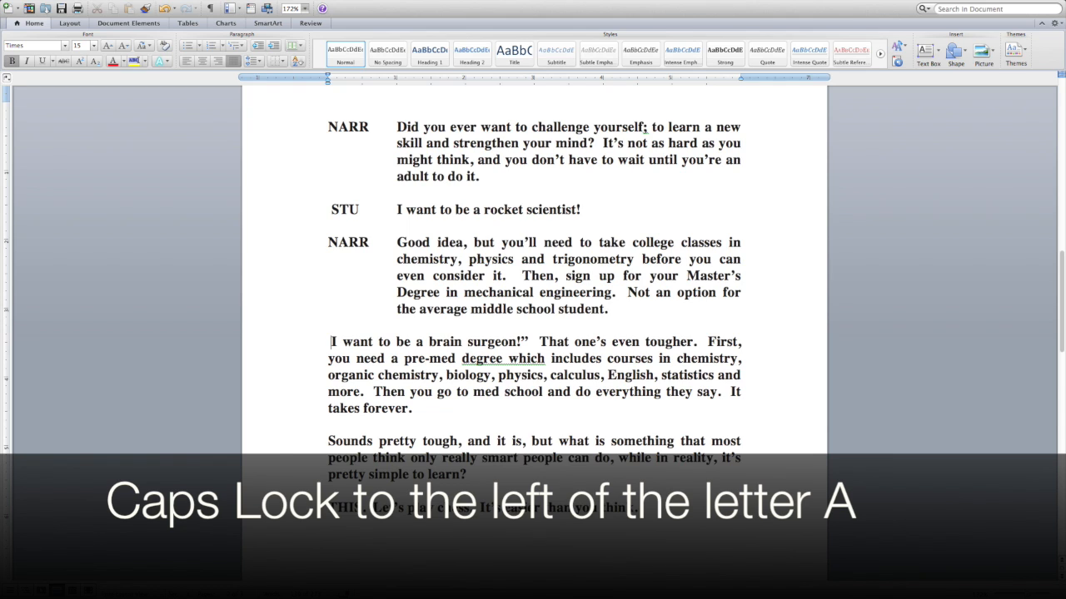
pyautogui.write('S')
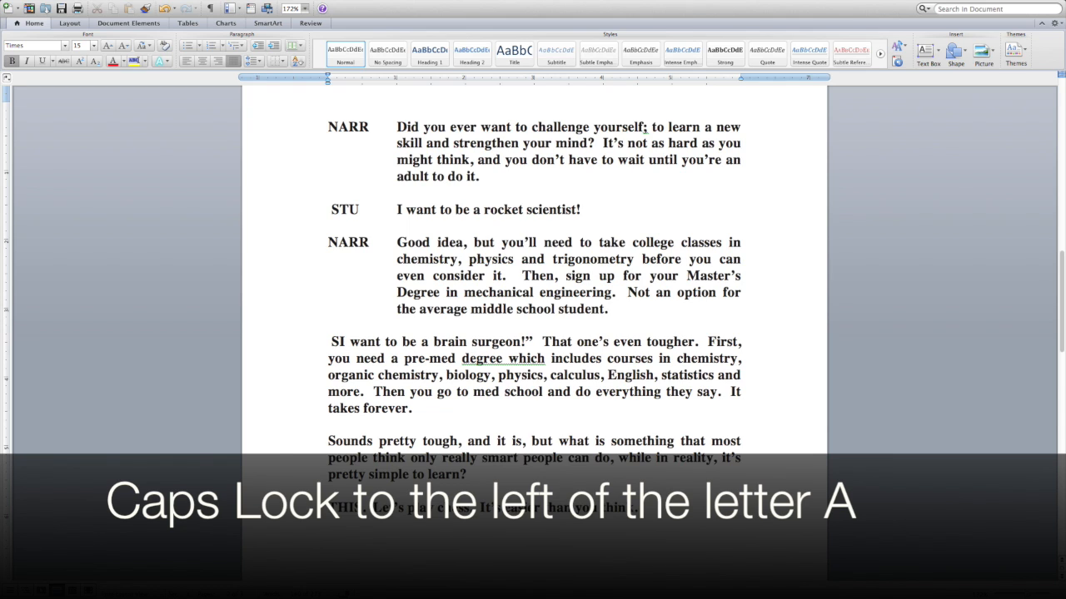
pyautogui.write('TU')
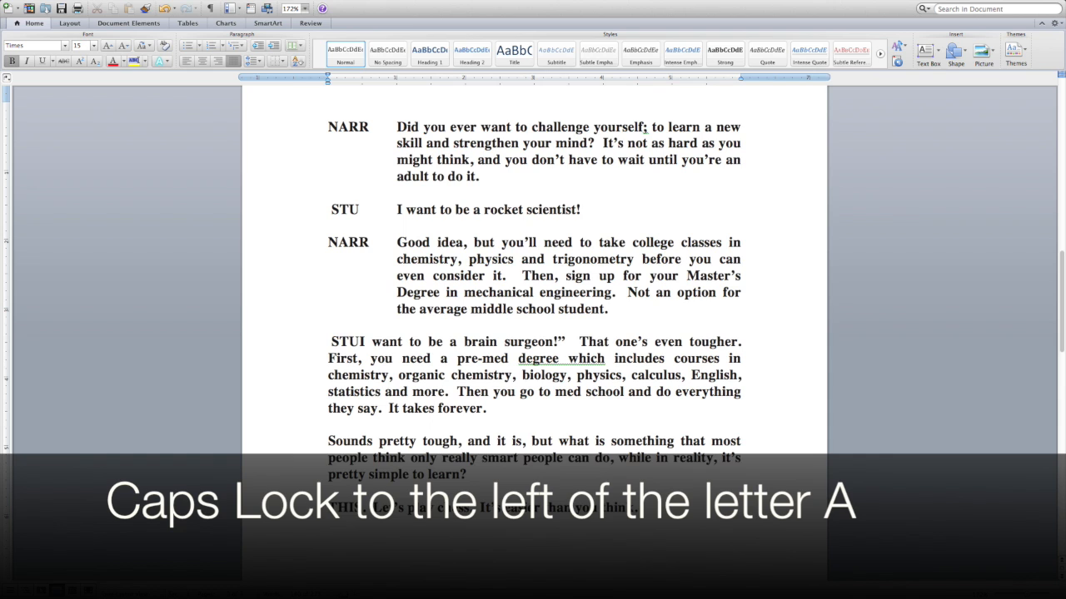
pyautogui.write('2')
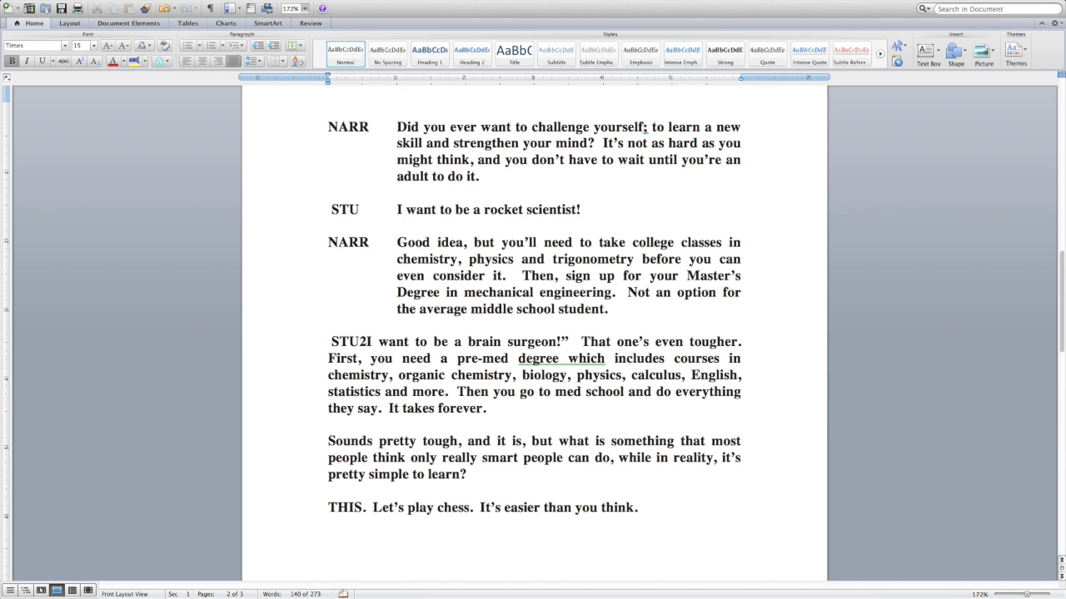
pyautogui.press('Tab')
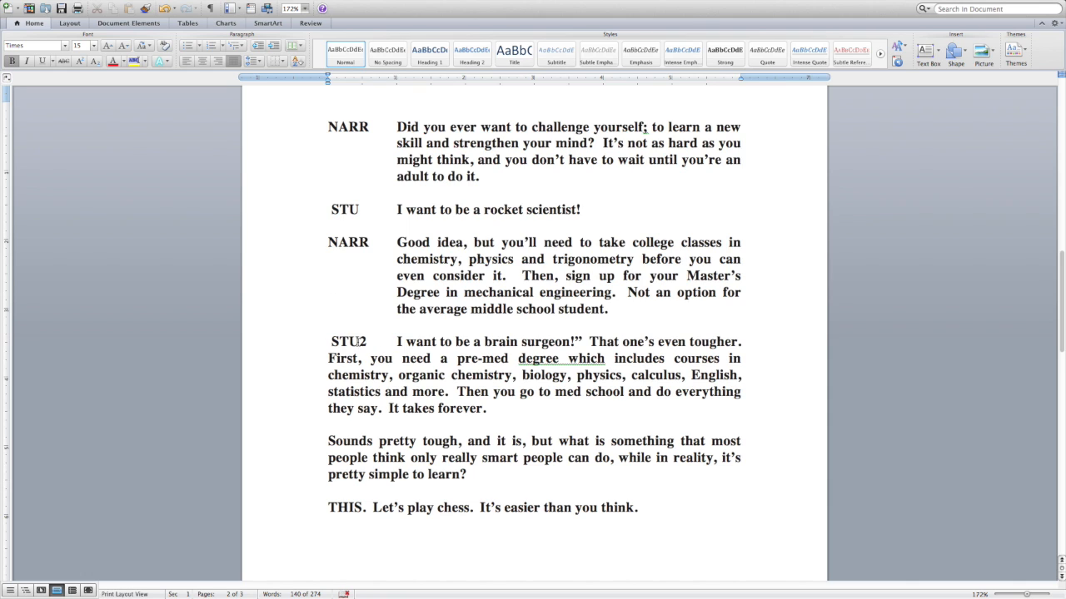
pyautogui.moveTo(397, 343); pyautogui.dragTo(744, 345)
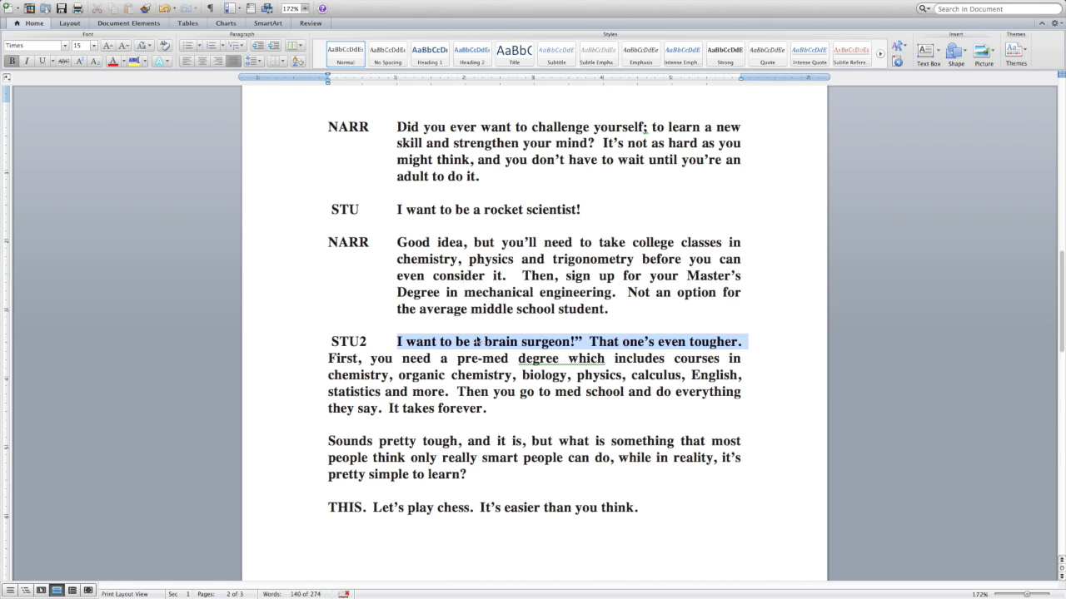
pyautogui.click(358, 337)
pyautogui.moveTo(332, 342); pyautogui.dragTo(573, 342)
pyautogui.scroll(1, 597, 344)
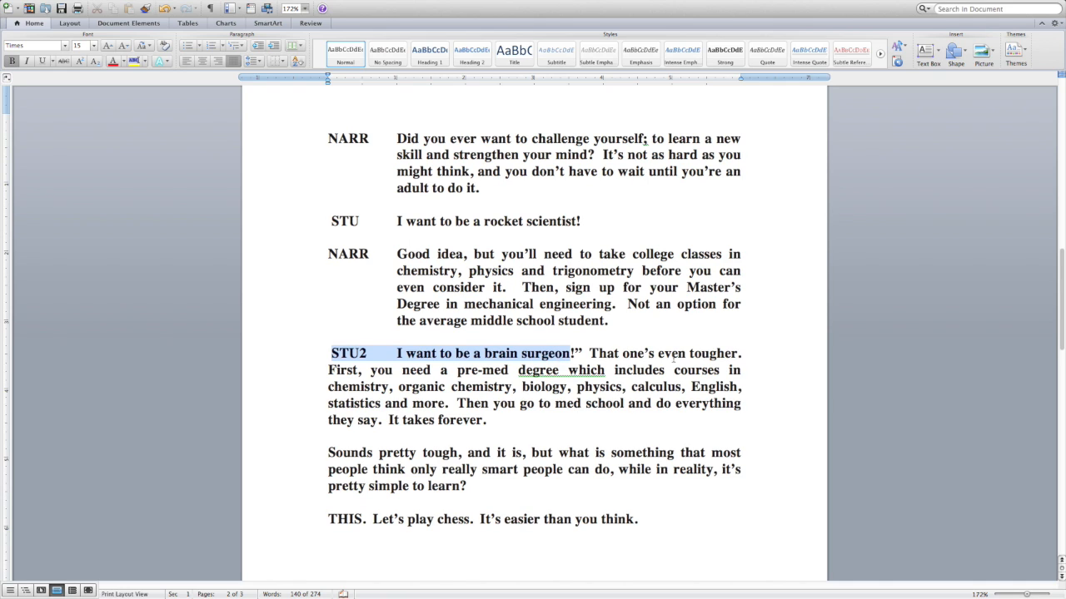
pyautogui.click(423, 352)
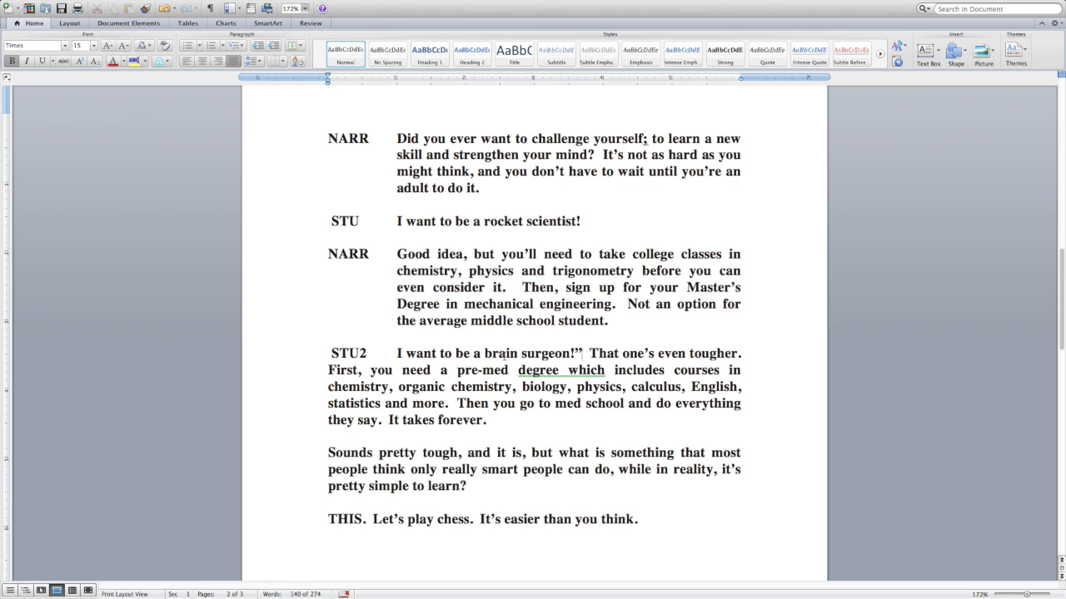
# Step: Remove the closing quotation mark after "brain surgeon!" and split the "That one's even tougher" reply into its own paragraph below a blank line
pyautogui.click(581, 353)
pyautogui.press('BackSpace')
pyautogui.press('Return')
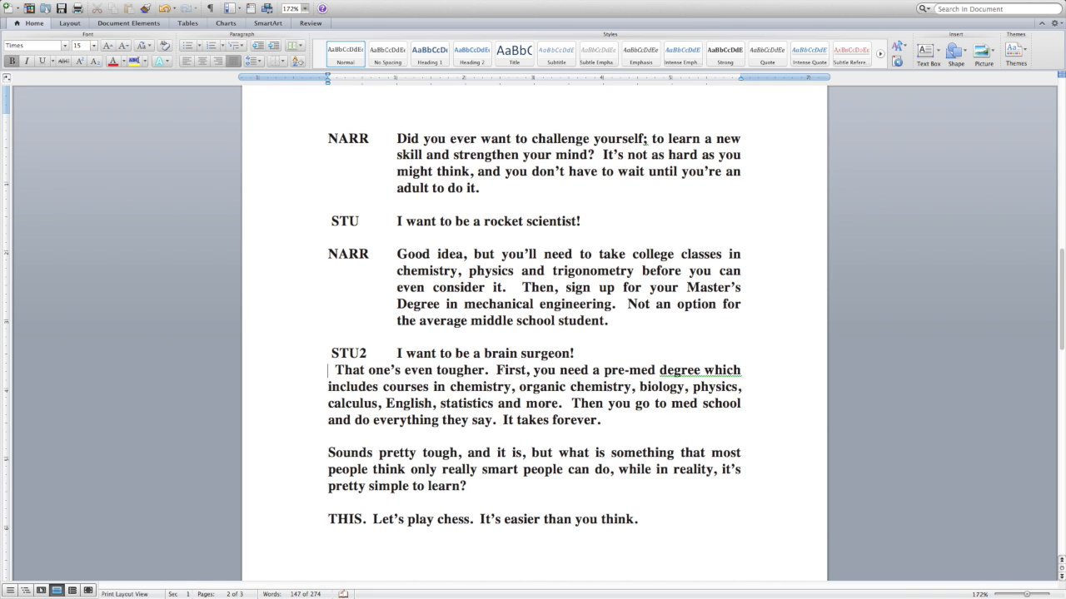
pyautogui.press('Return')
# Step: Label the "That one's even tougher" paragraph NARR, align its text with a tab and hanging indent, and delete the stray spaces before "That"
pyautogui.write('NARR')
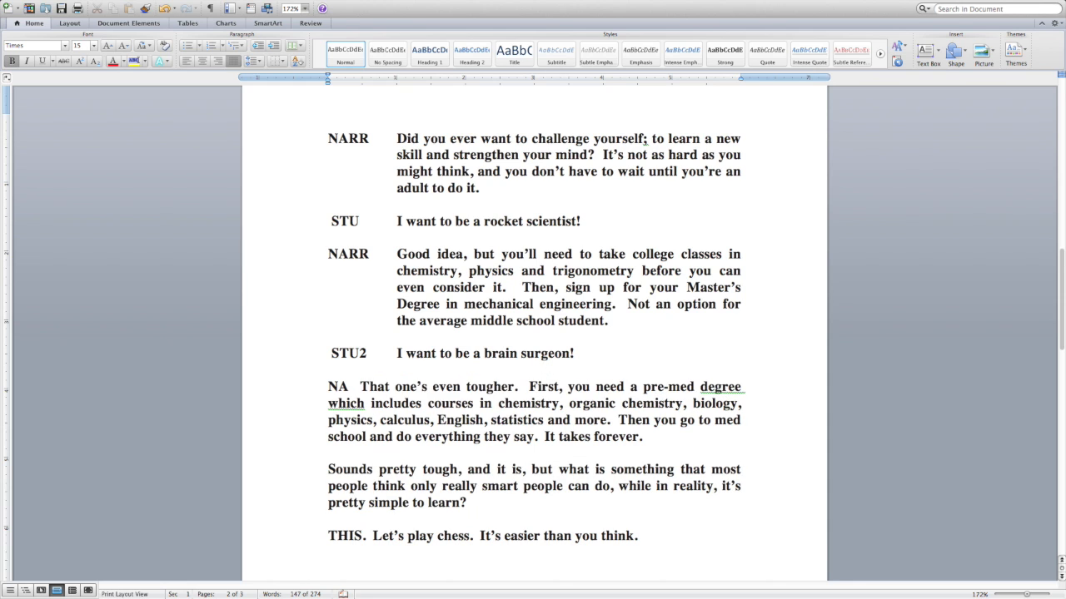
pyautogui.press('Tab')
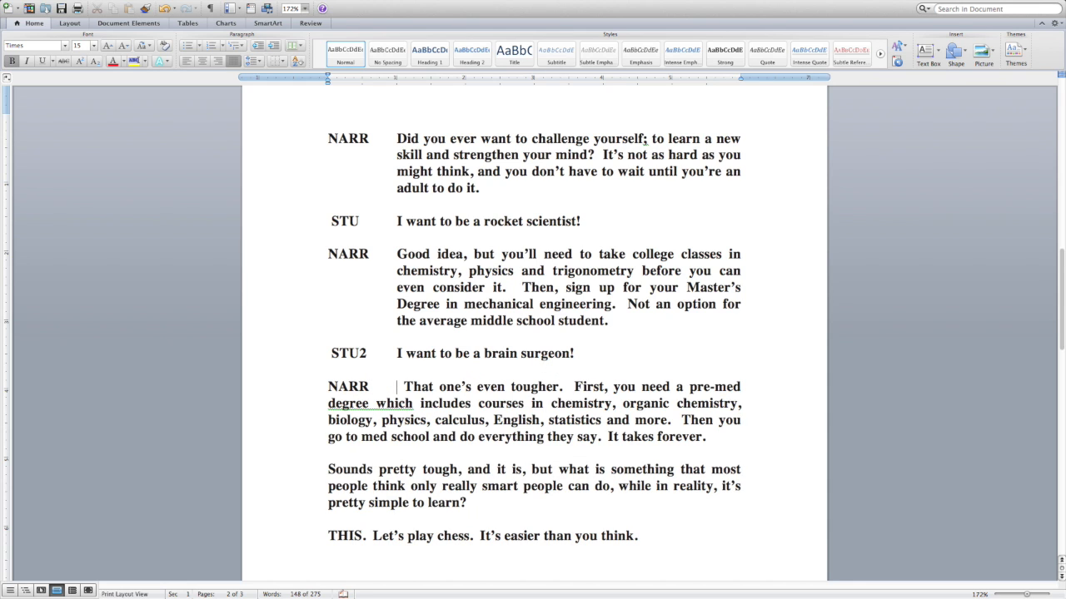
pyautogui.click(328, 404)
pyautogui.press('Tab')
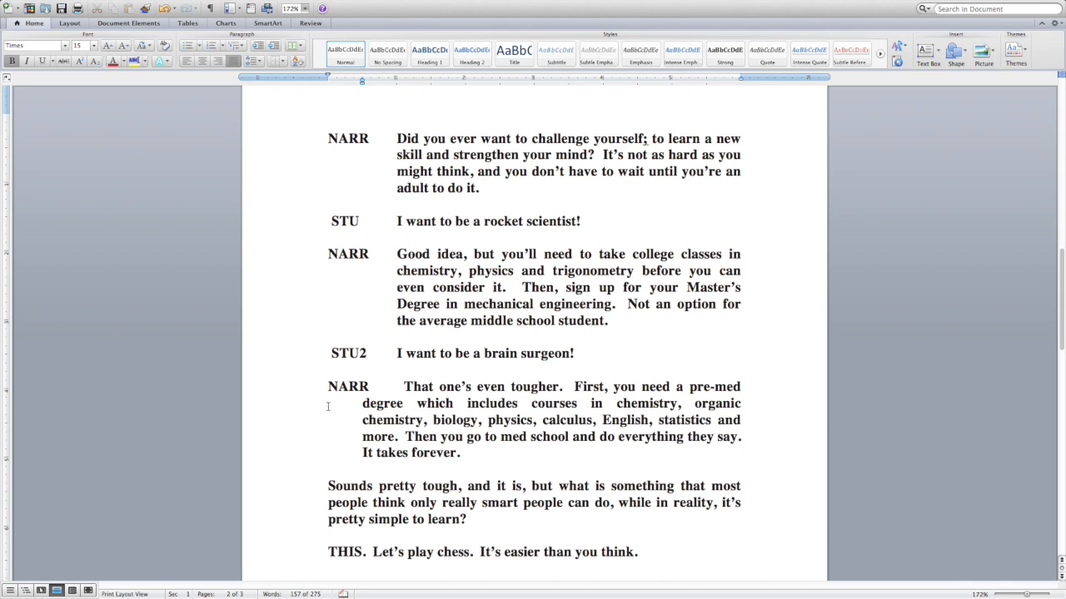
pyautogui.press('Tab')
pyautogui.click(405, 386)
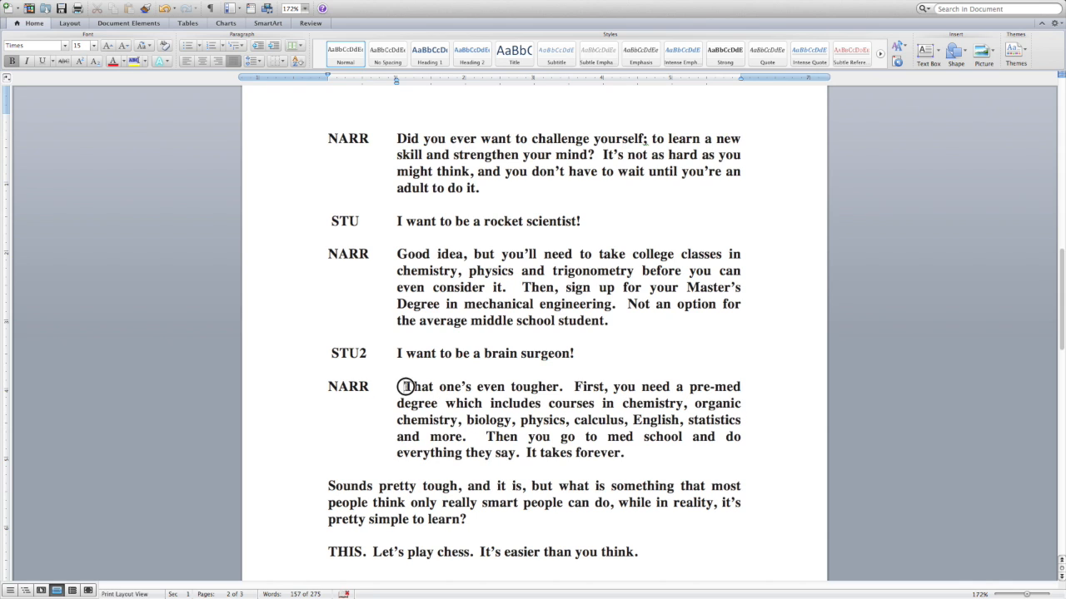
pyautogui.press('BackSpace')
pyautogui.press('BackSpace')
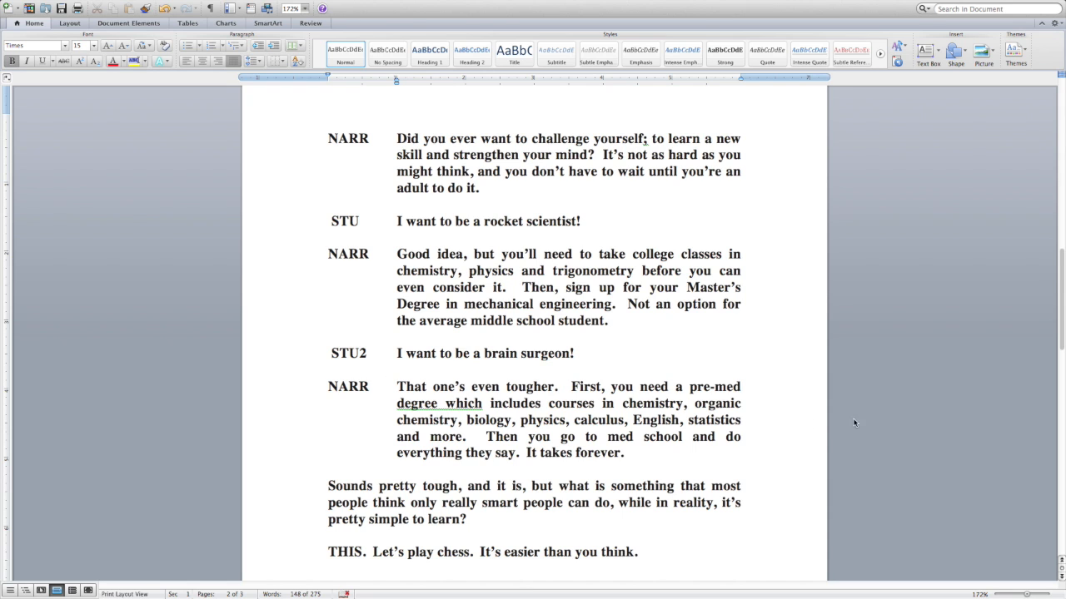
# Step: Indent every line of the "Sounds pretty tough" paragraph to align with the dialogue text above it
pyautogui.moveTo(1062, 305); pyautogui.dragTo(1059, 331)
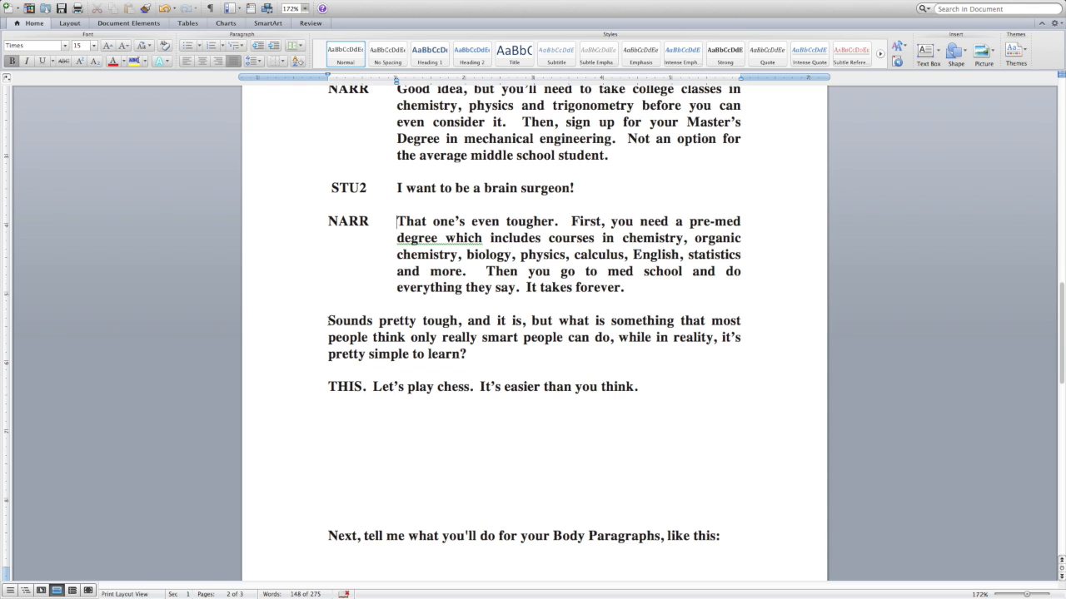
pyautogui.click(329, 322)
pyautogui.press('Tab')
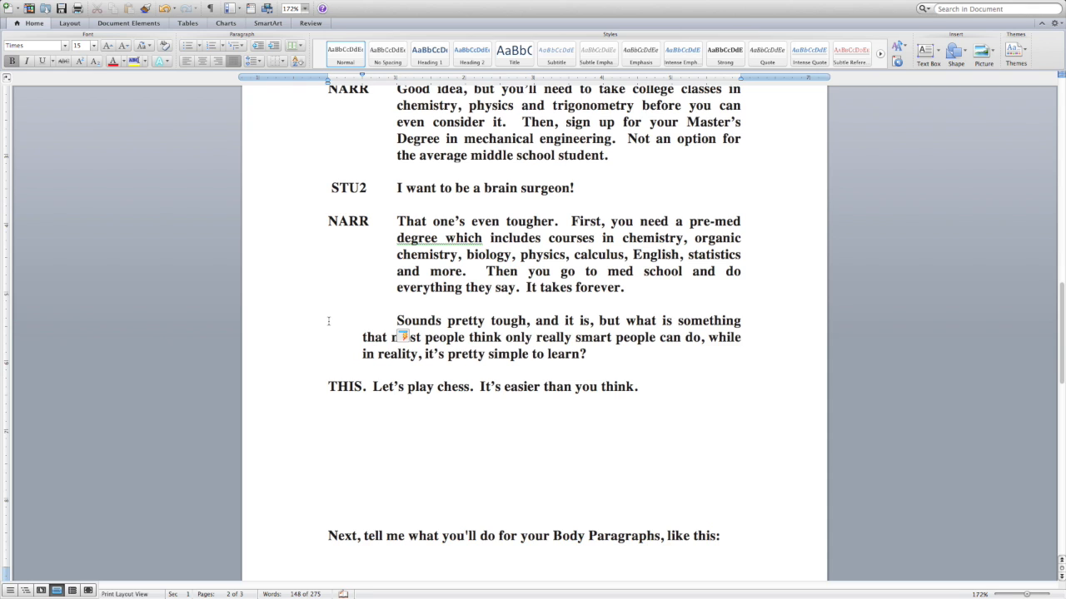
pyautogui.click(364, 337)
pyautogui.press('Tab')
# Step: Indent the "THIS. Let's play chess." line to the same alignment as the dialogue text
pyautogui.click(328, 387)
pyautogui.press('Tab')
pyautogui.press('Tab')
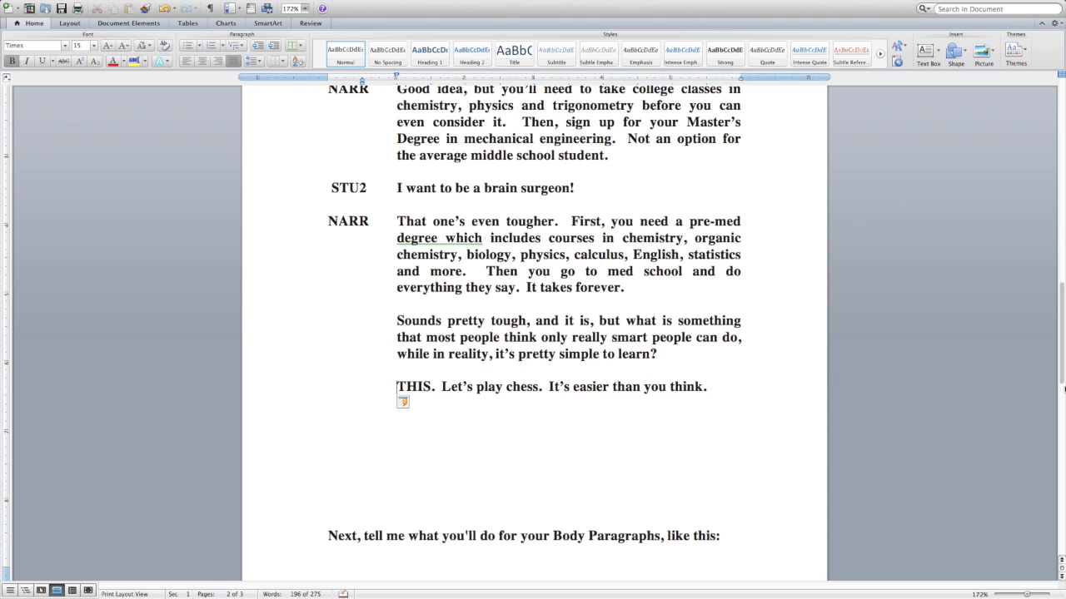
# Step: Highlight in turn the opening narration text, the "I want to be a rocket scientist!" line and the first NARR label
pyautogui.moveTo(1060, 371); pyautogui.dragTo(1060, 332)
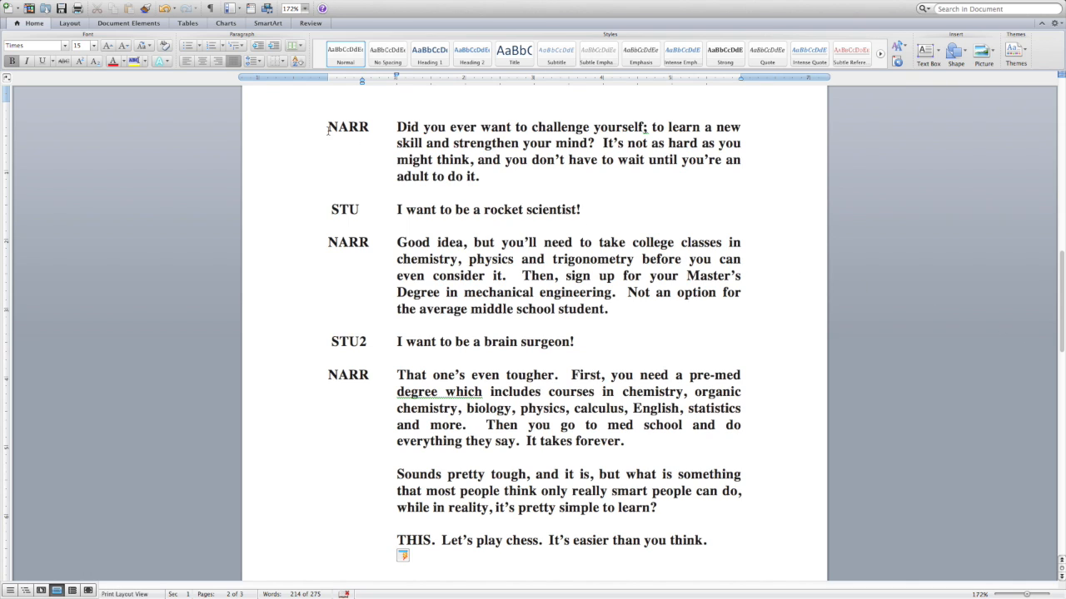
pyautogui.moveTo(398, 126); pyautogui.dragTo(456, 189)
pyautogui.click(456, 190)
pyautogui.moveTo(332, 209); pyautogui.dragTo(583, 209)
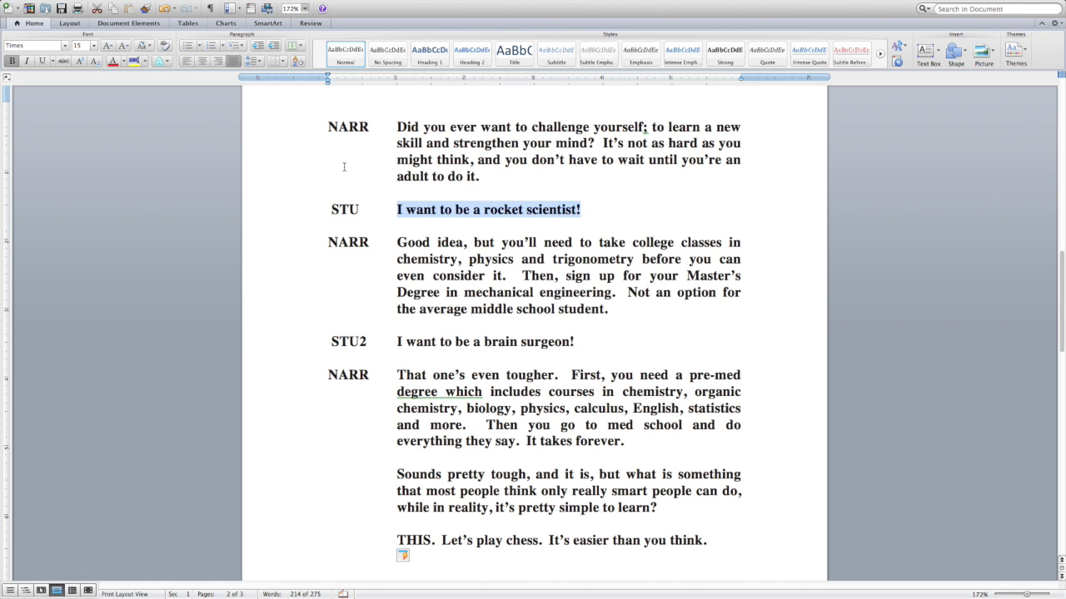
pyautogui.moveTo(329, 128); pyautogui.dragTo(371, 129)
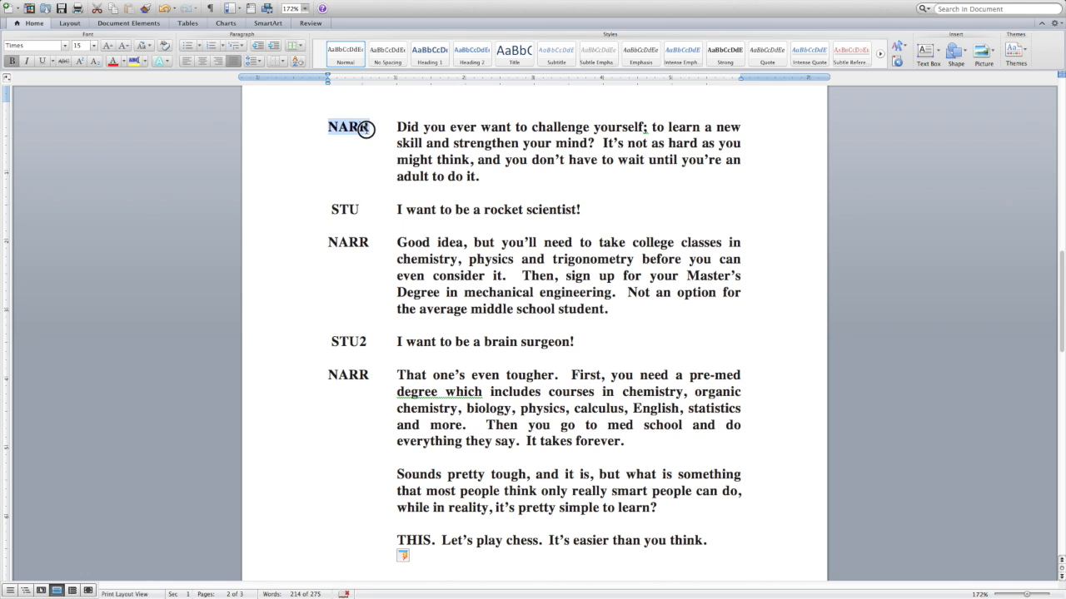
# Step: Delete the stray space before the STU label to align it with NARR, and highlight the opening narration text
pyautogui.click(331, 209)
pyautogui.press('BackSpace')
pyautogui.moveTo(349, 209); pyautogui.dragTo(323, 210)
pyautogui.click(337, 126)
pyautogui.moveTo(337, 126); pyautogui.dragTo(487, 176)
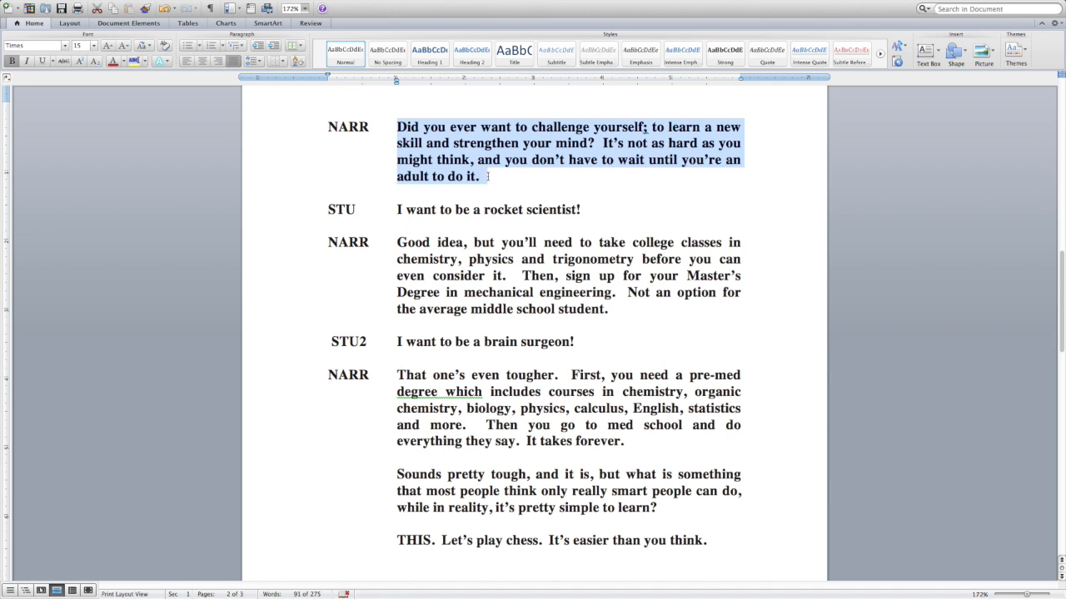
# Step: Remove the hanging indent from the "Good idea" NARR paragraph and reapply it
pyautogui.click(327, 242)
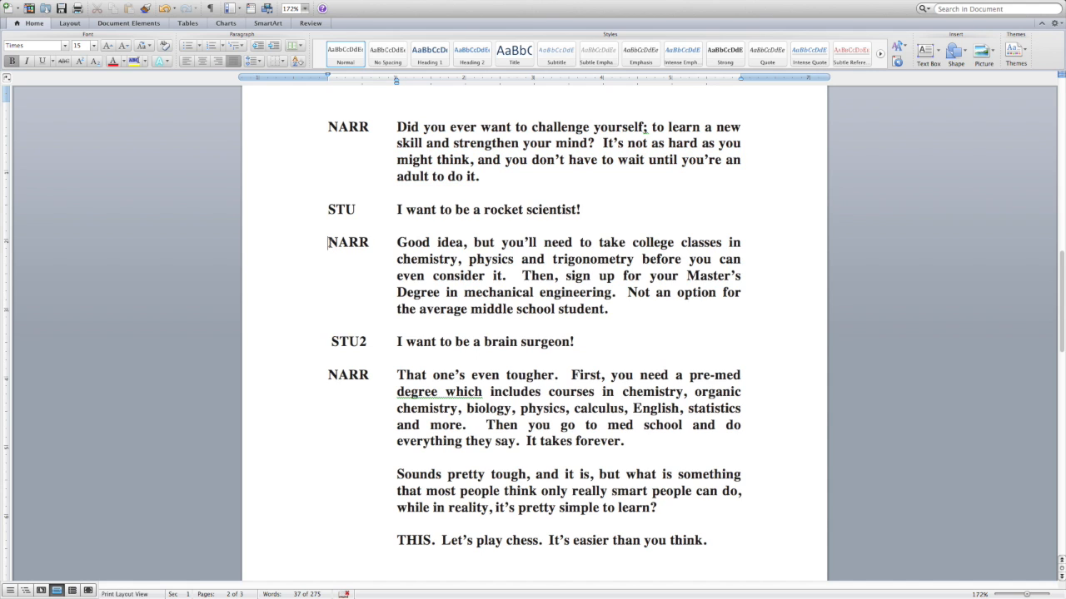
pyautogui.press('BackSpace')
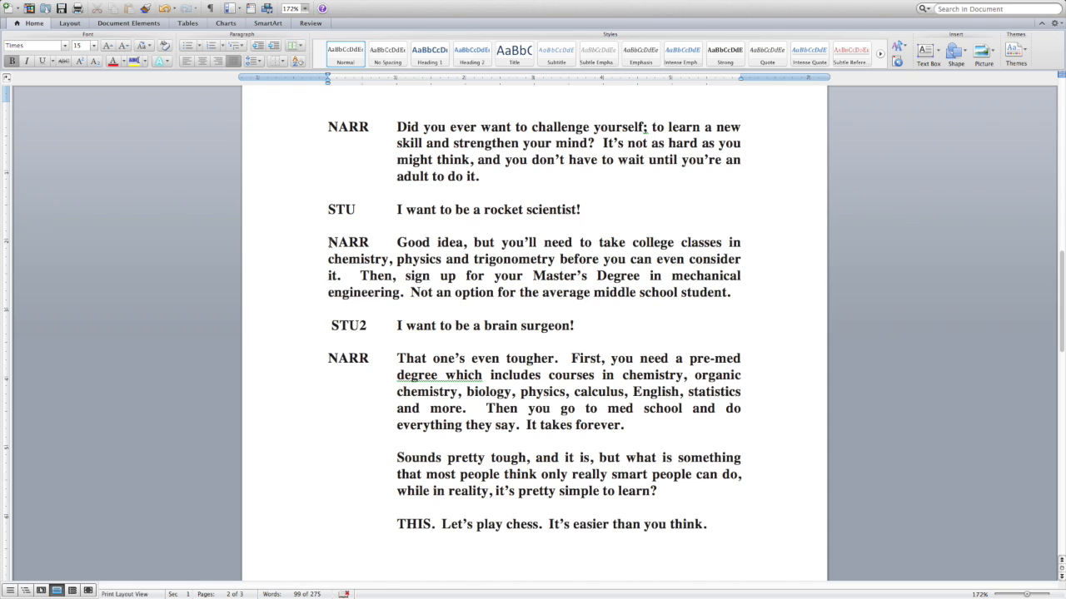
pyautogui.press('Return')
pyautogui.press('BackSpace')
pyautogui.press('Tab')
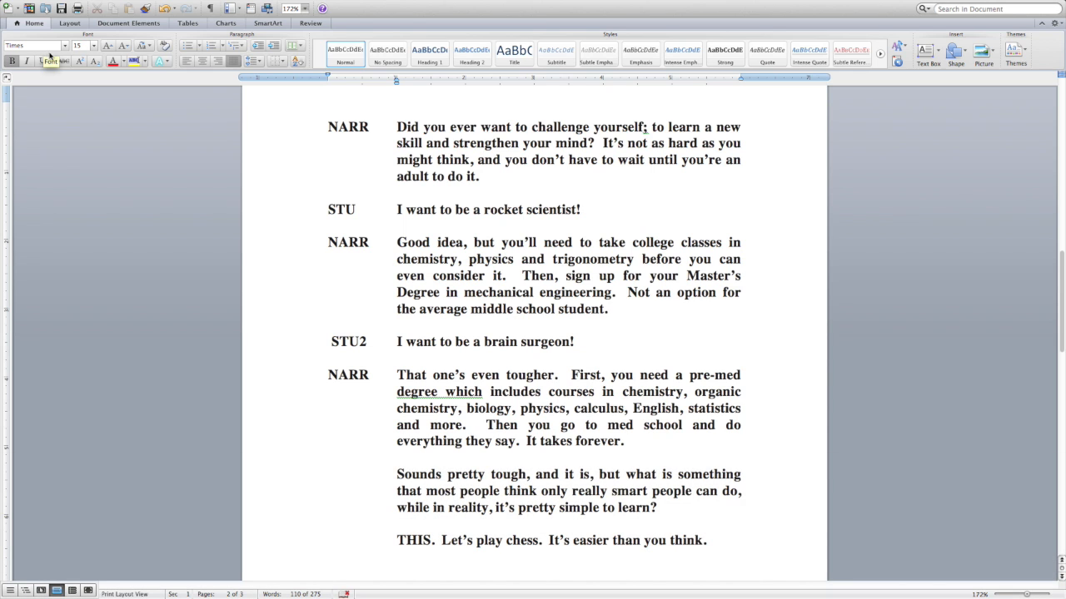
# Step: Try the Heading 1 style on the "Good idea" NARR paragraph and switch it to the Normal style
pyautogui.click(431, 57)
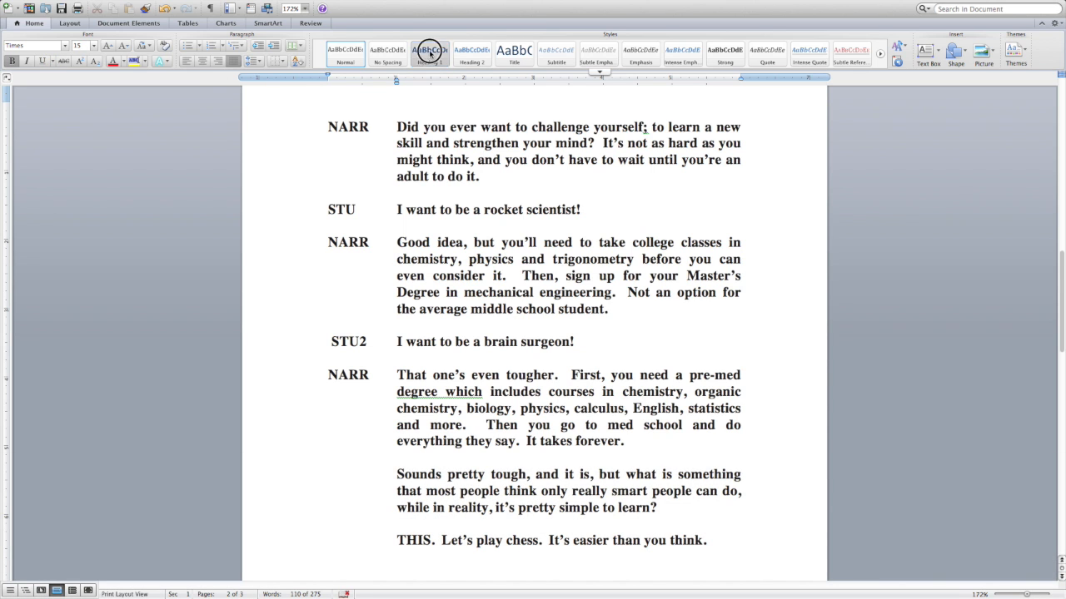
pyautogui.click(346, 52)
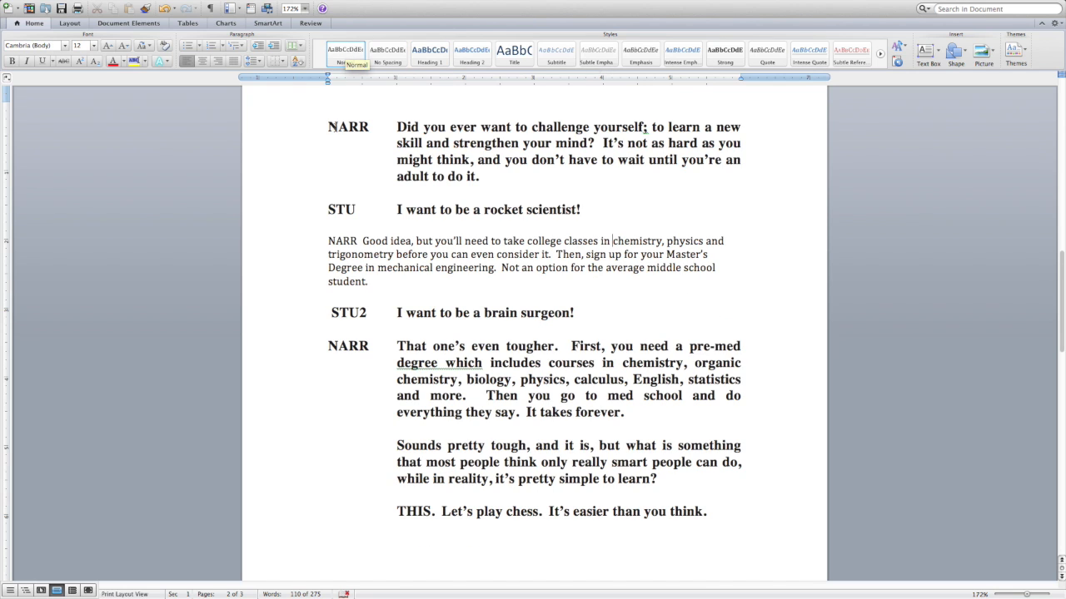
pyautogui.click(330, 128)
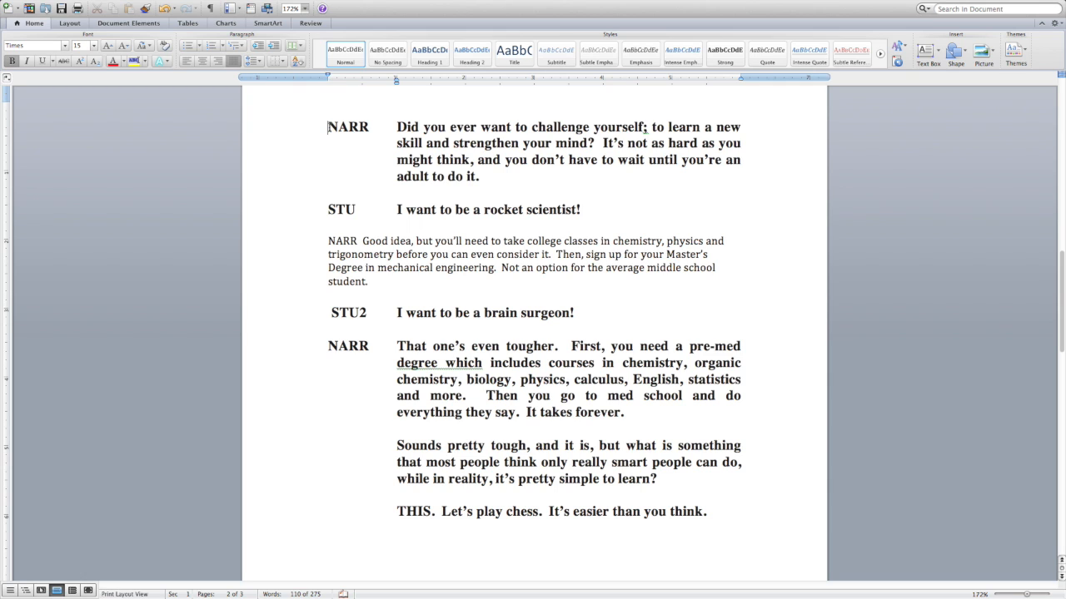
# Step: Examine the font list for the "Good idea" paragraph and compare its font and size with the opening narration text
pyautogui.moveTo(329, 240); pyautogui.dragTo(358, 280)
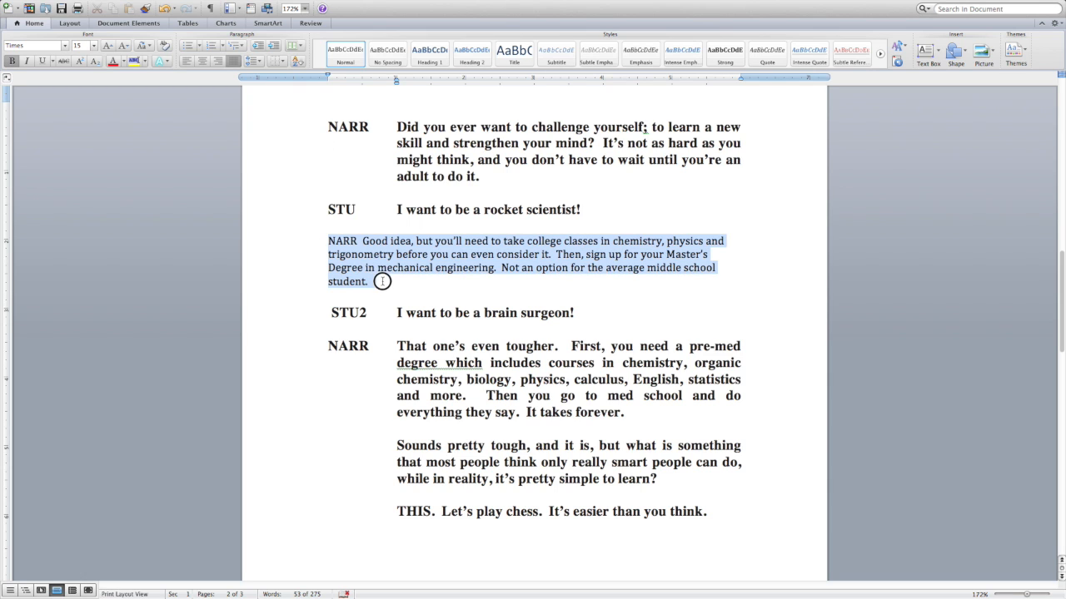
pyautogui.click(66, 48)
pyautogui.click(66, 47)
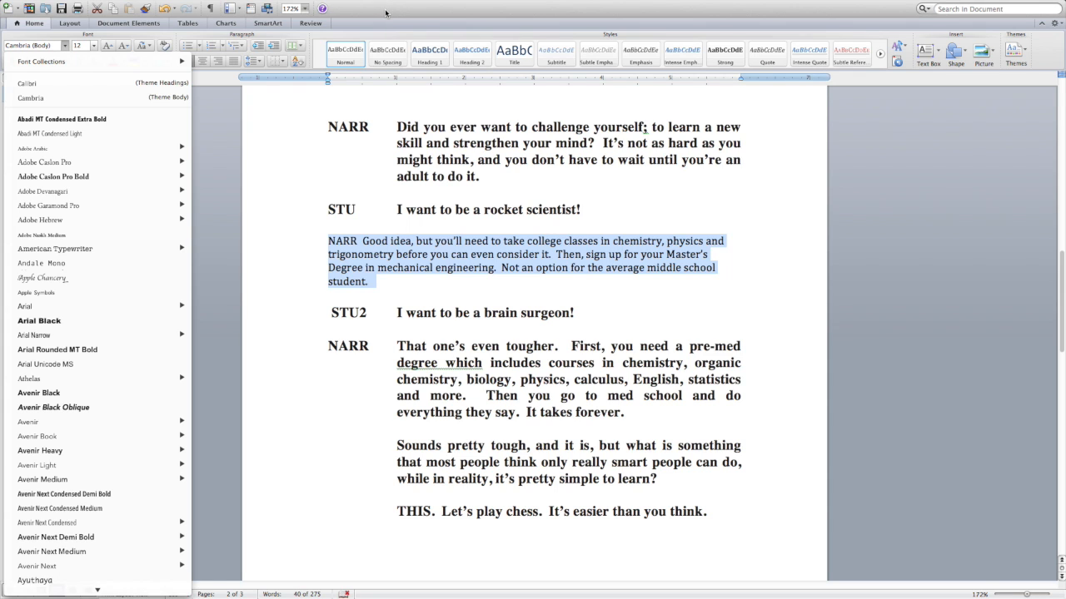
pyautogui.click(387, 13)
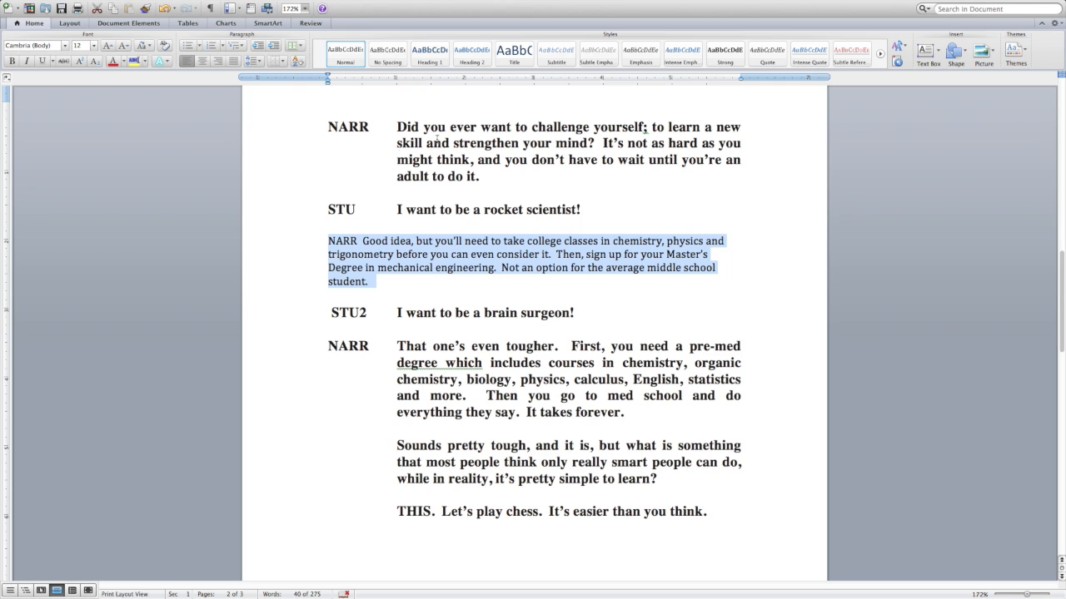
pyautogui.moveTo(398, 126); pyautogui.dragTo(491, 185)
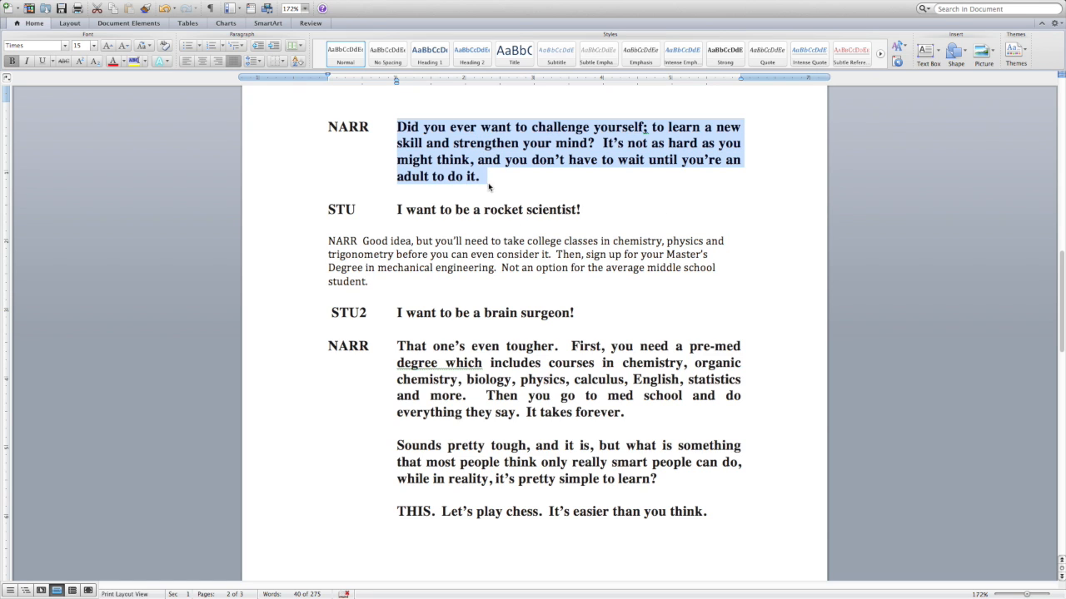
pyautogui.click(447, 197)
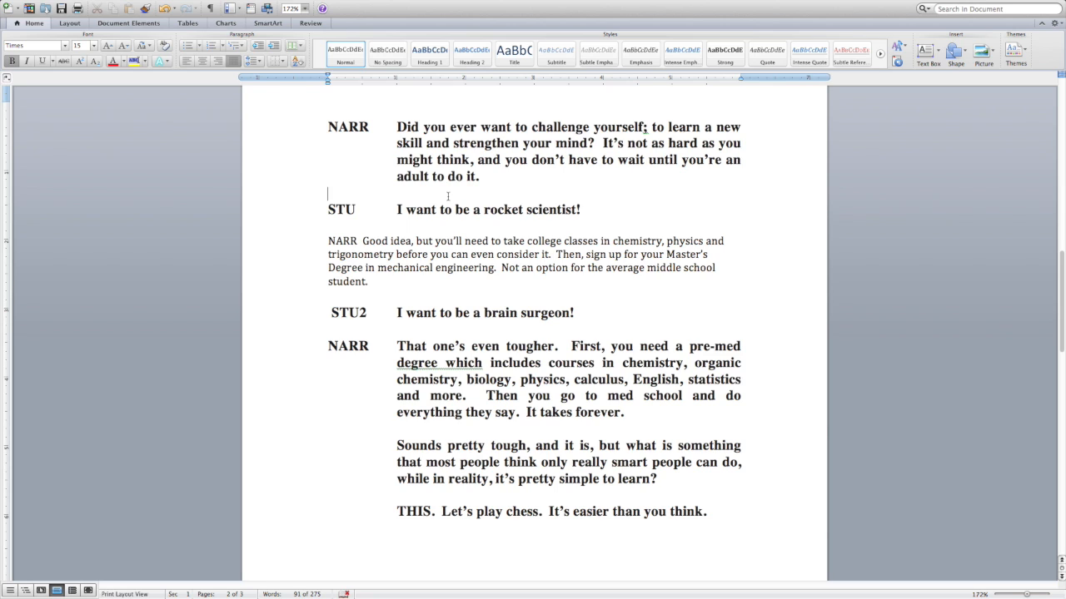